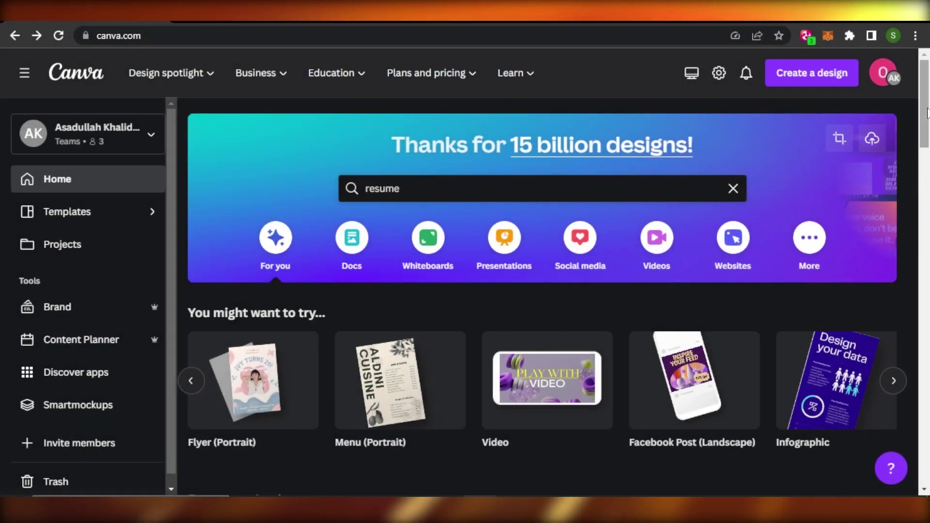
Clear 'resume' from the home page search bar and close the suggestions dropdown.
scroll(890, 245, down, 4)
scroll(927, 158, down, 3)
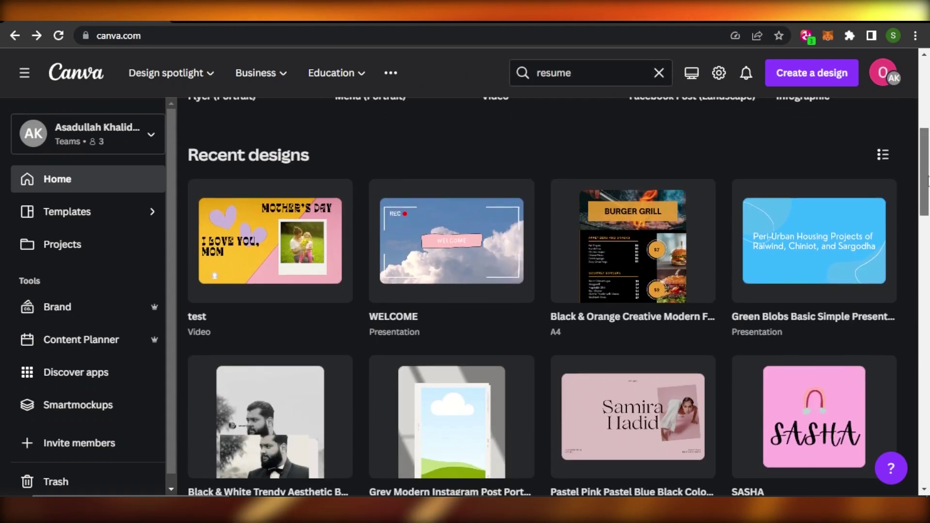
scroll(927, 145, up, 7)
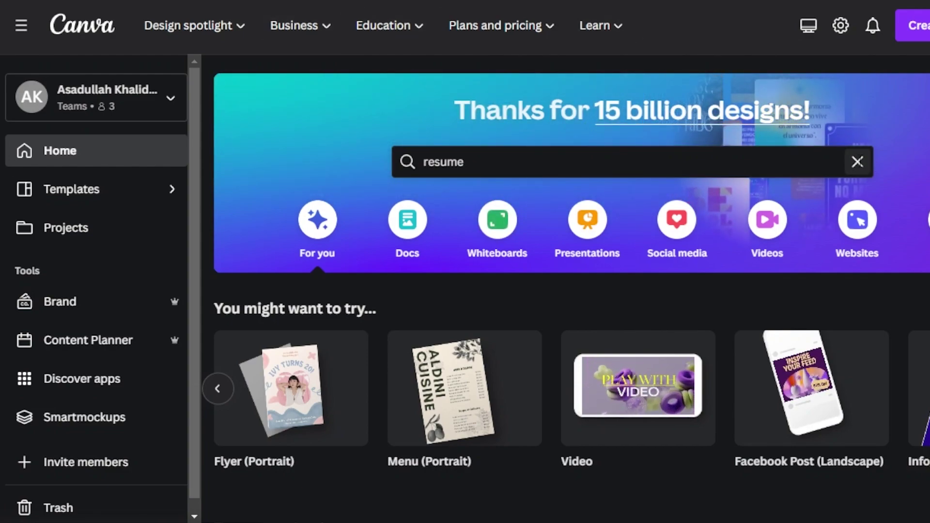
click(857, 162)
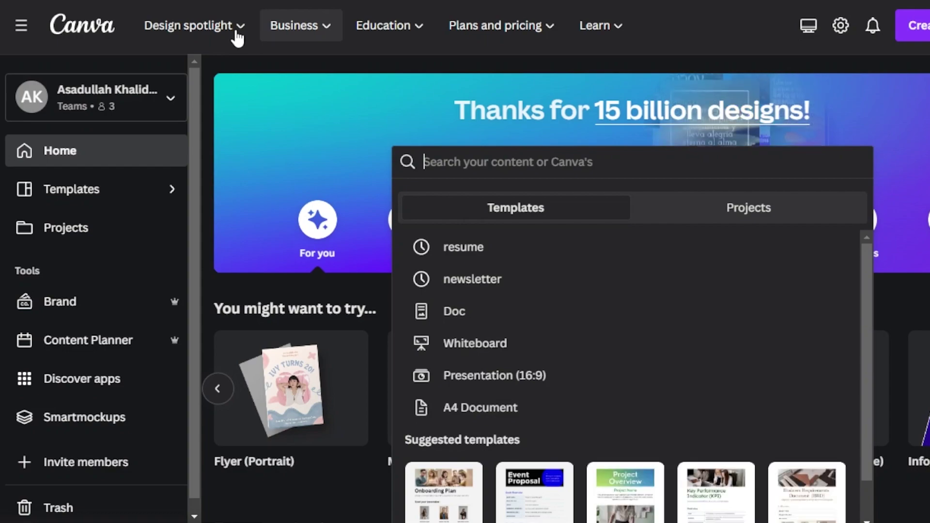
mouse_move(237, 38)
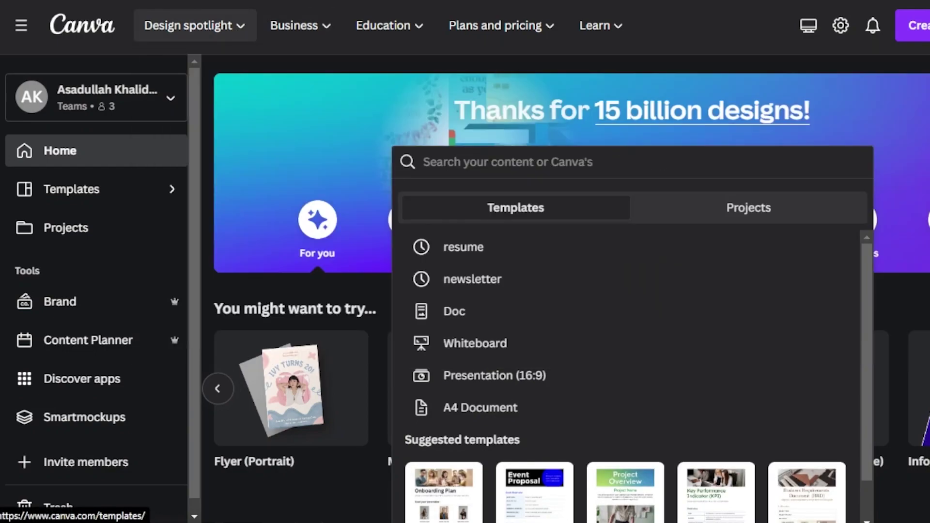
key(Escape)
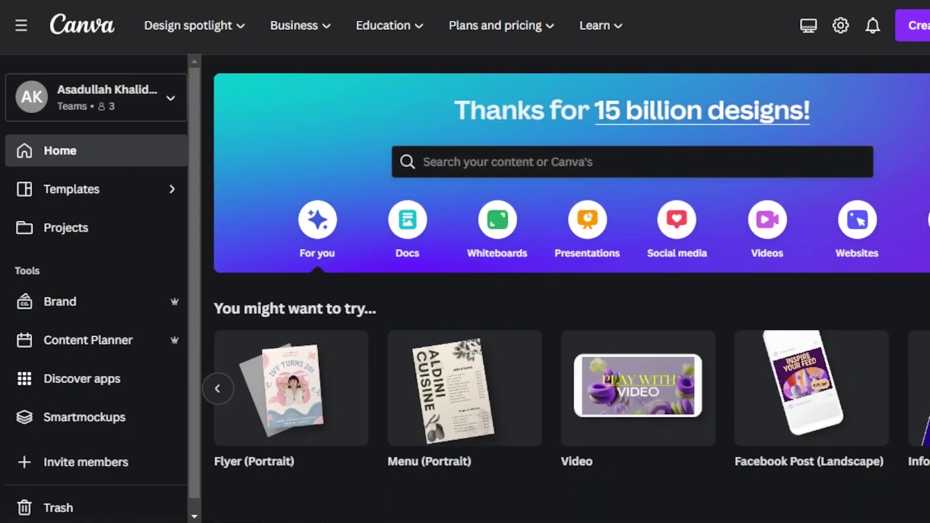
scroll(566, 291, down, 6)
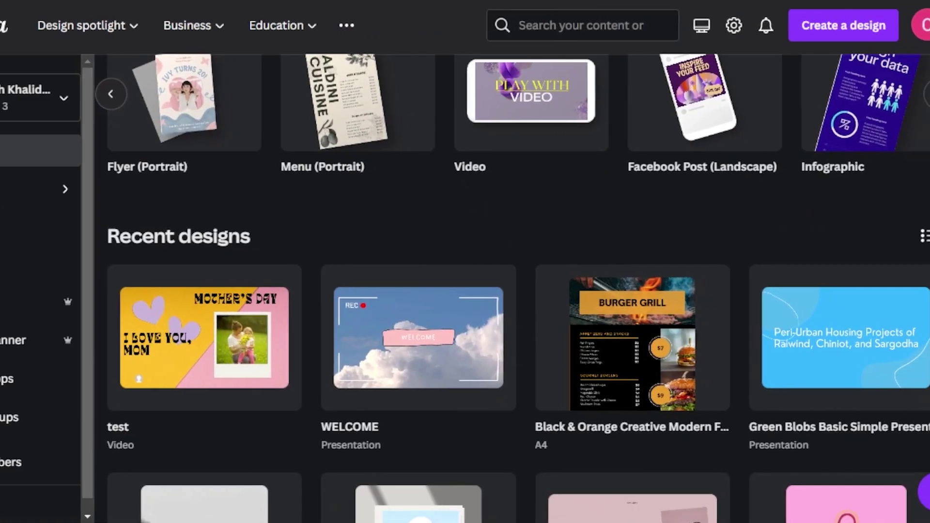
scroll(492, 285, up, 7)
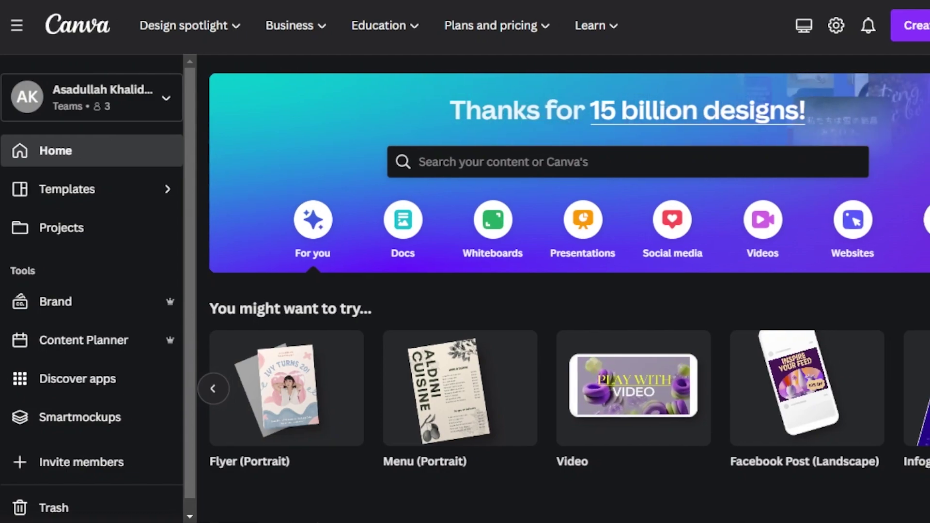
scroll(514, 290, down, 2)
scroll(513, 290, up, 2)
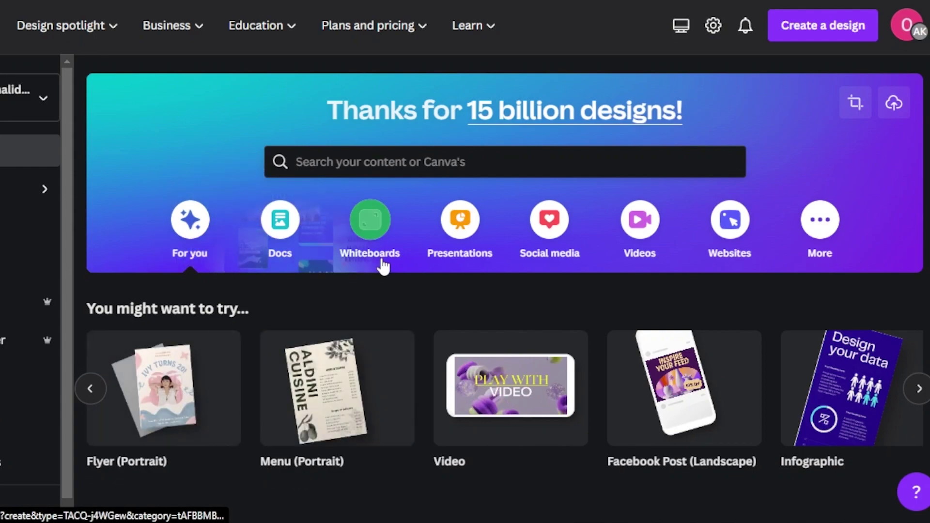
Search Canva templates for 'portfolio'.
click(392, 162)
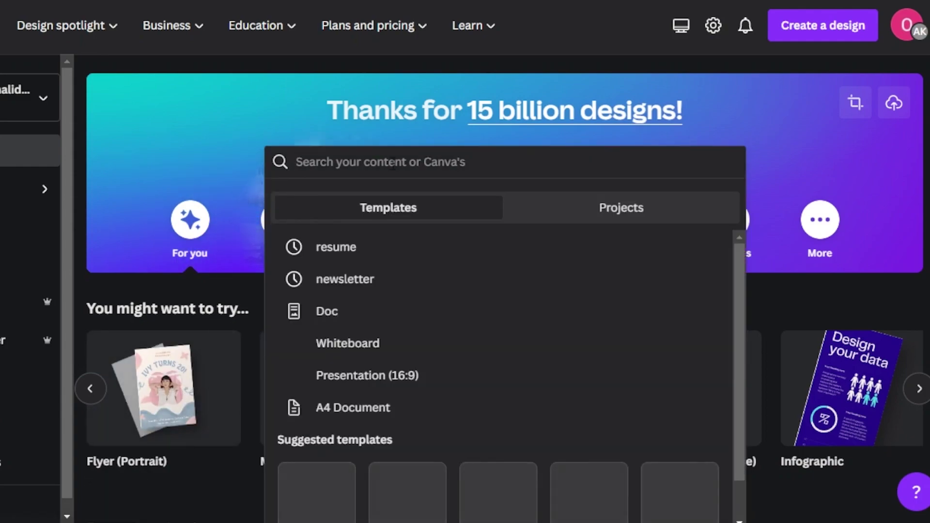
text(port)
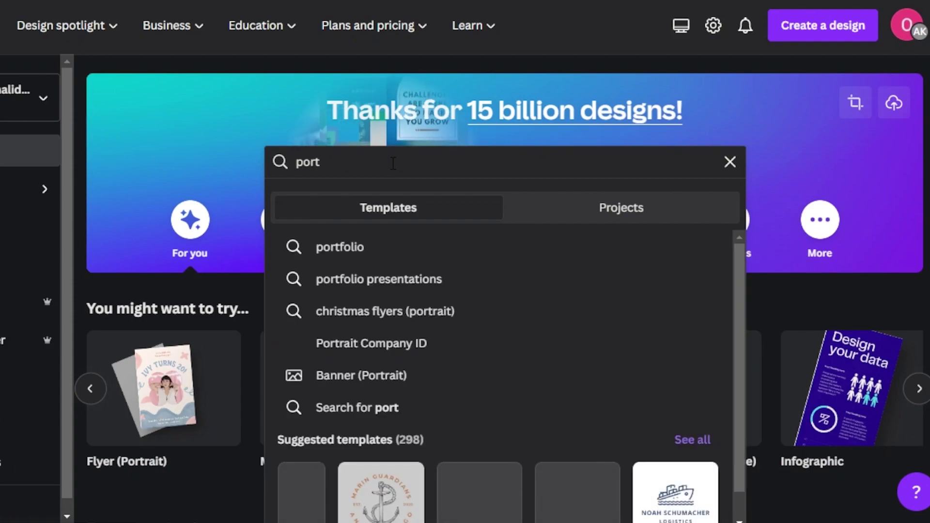
click(341, 247)
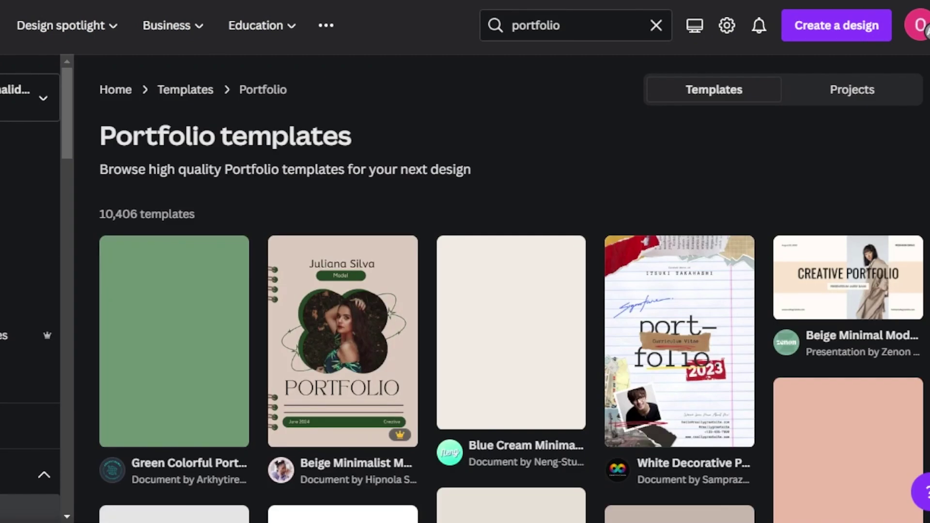
Scroll the results and open the Beige Gray Minimalist Corporate Portfolio Cover Page template.
scroll(906, 174, down, 3)
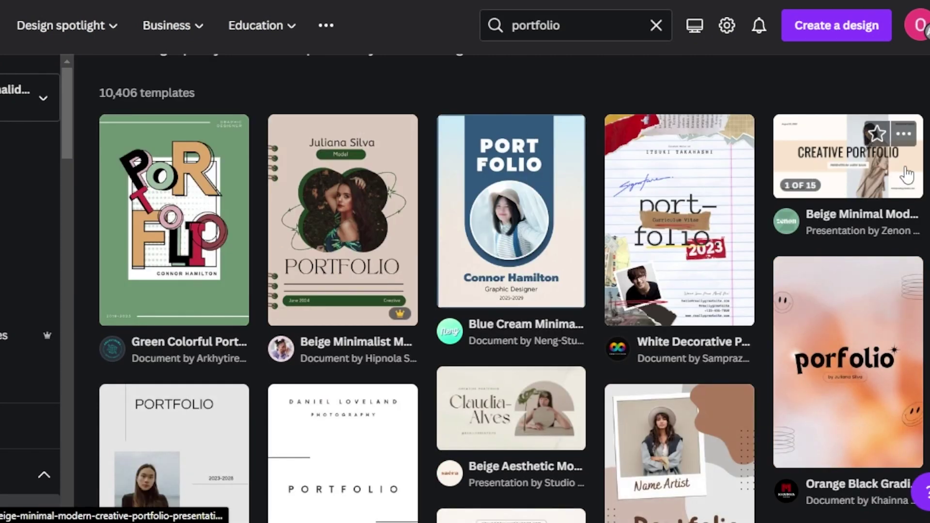
scroll(511, 291, down, 5)
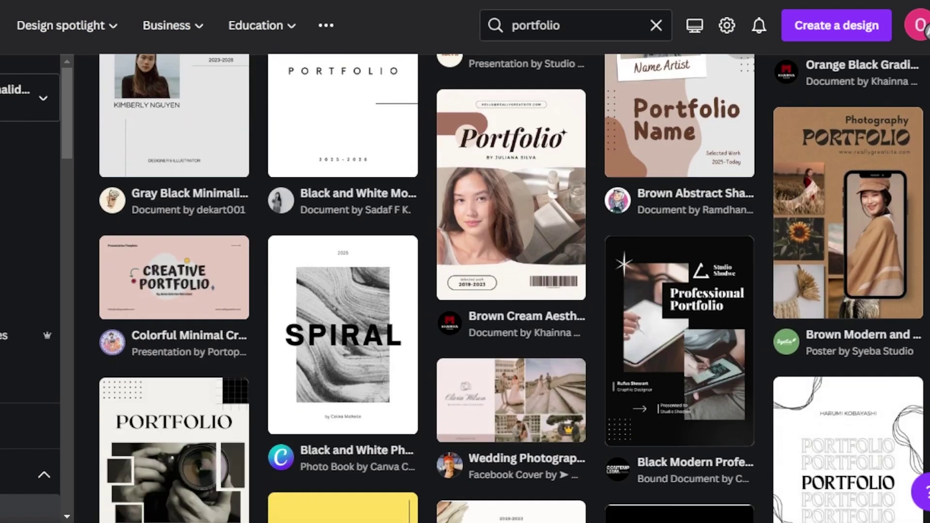
scroll(510, 290, down, 5)
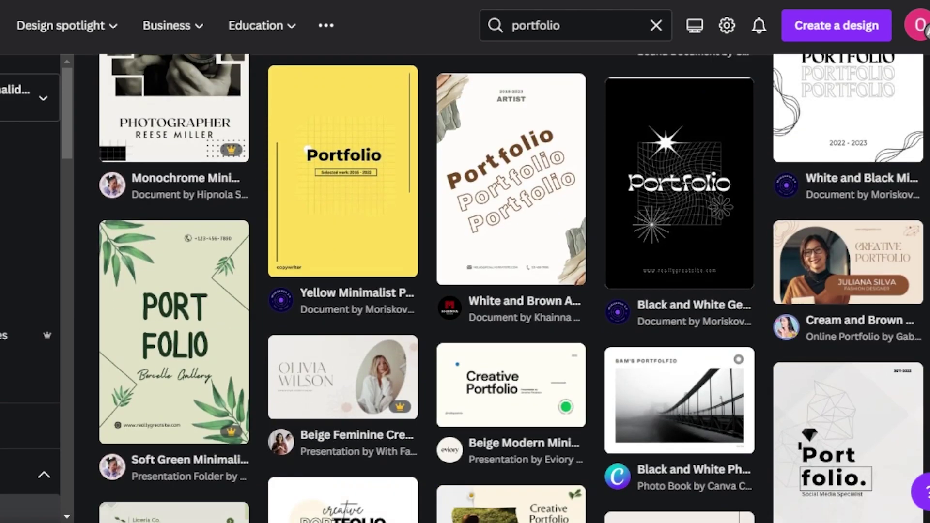
scroll(510, 288, down, 8)
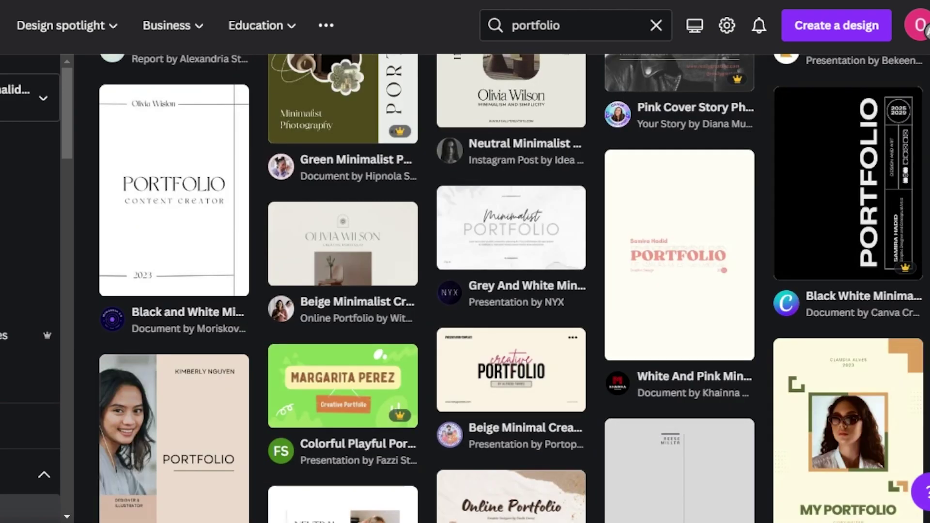
scroll(510, 288, down, 5)
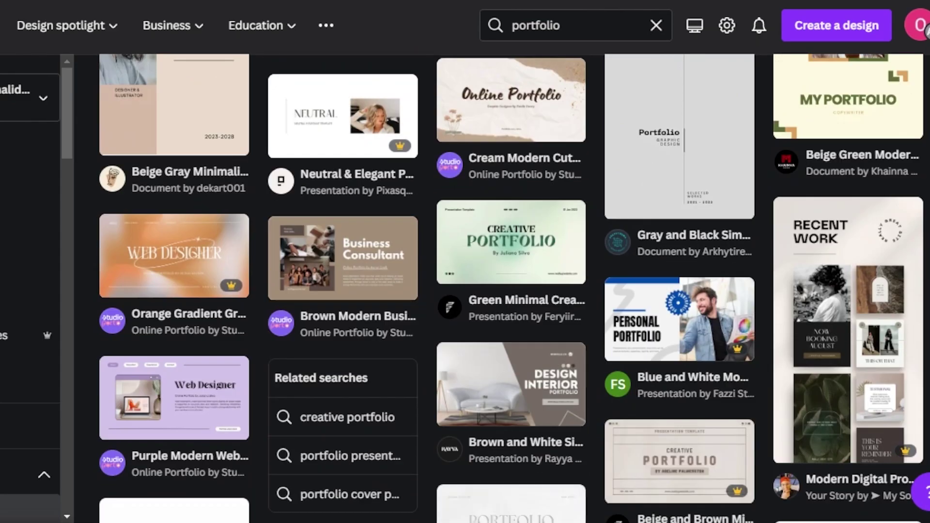
scroll(511, 288, down, 10)
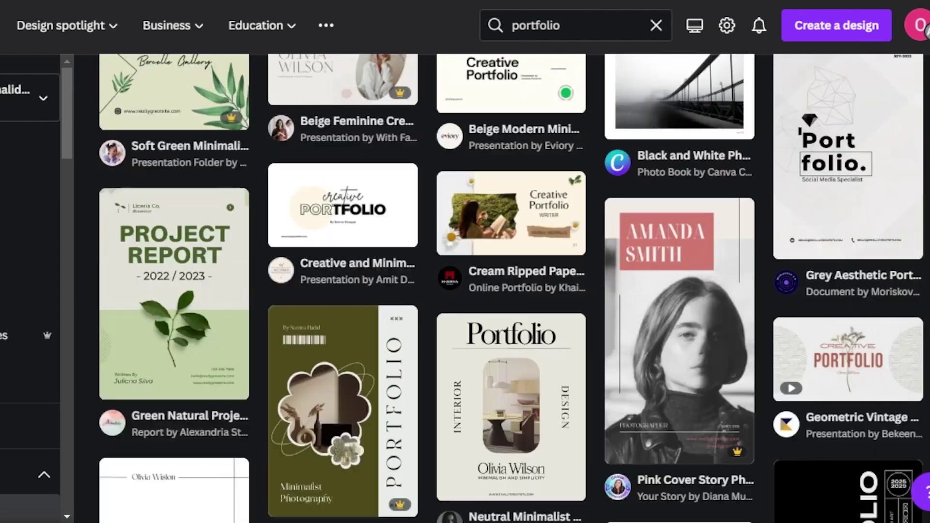
scroll(510, 288, up, 10)
scroll(510, 288, down, 12)
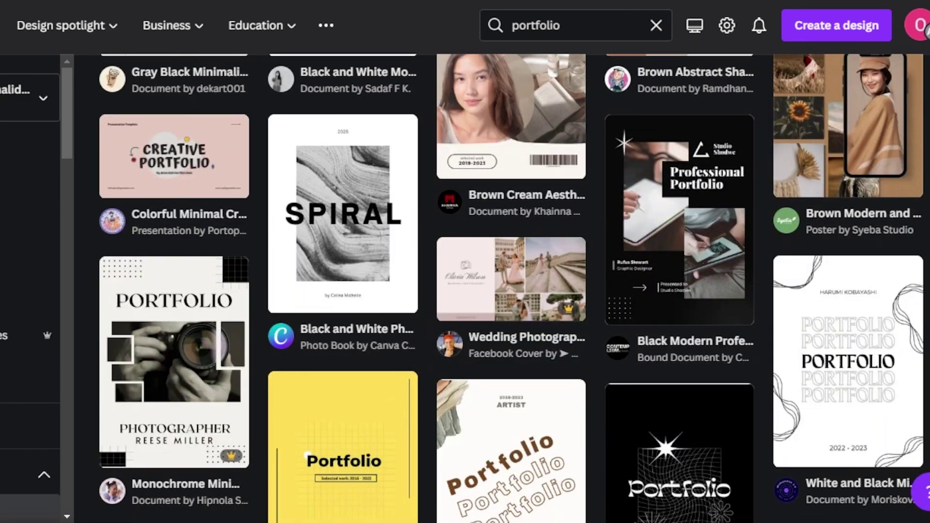
scroll(511, 288, down, 5)
scroll(511, 288, up, 5)
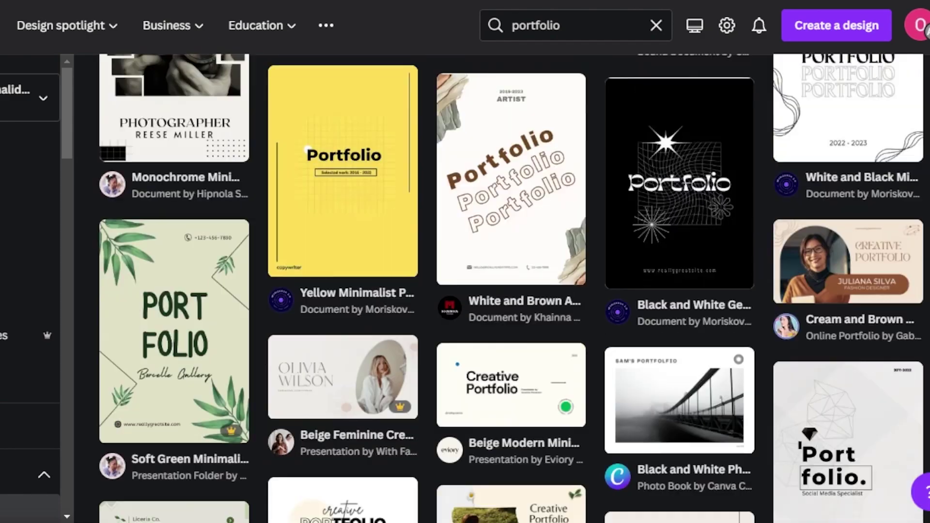
scroll(510, 288, down, 8)
scroll(781, 381, down, 1)
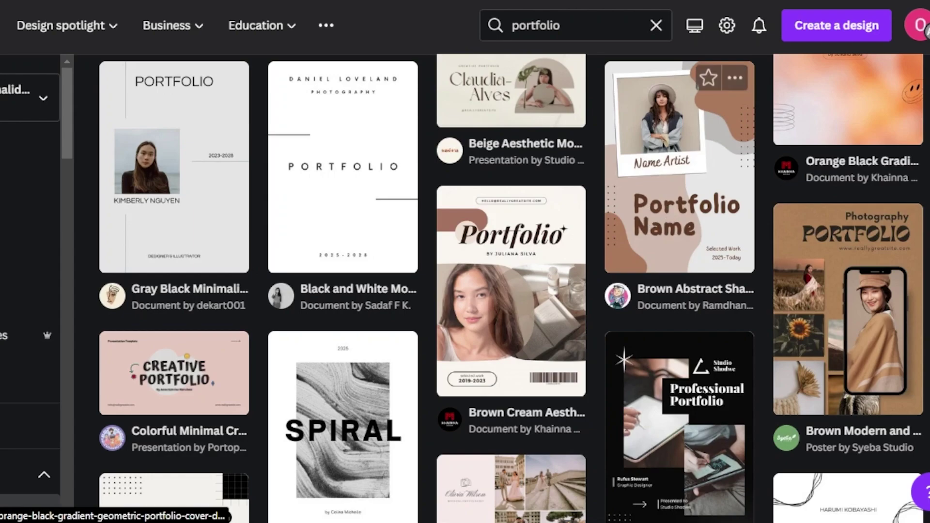
scroll(912, 269, down, 20)
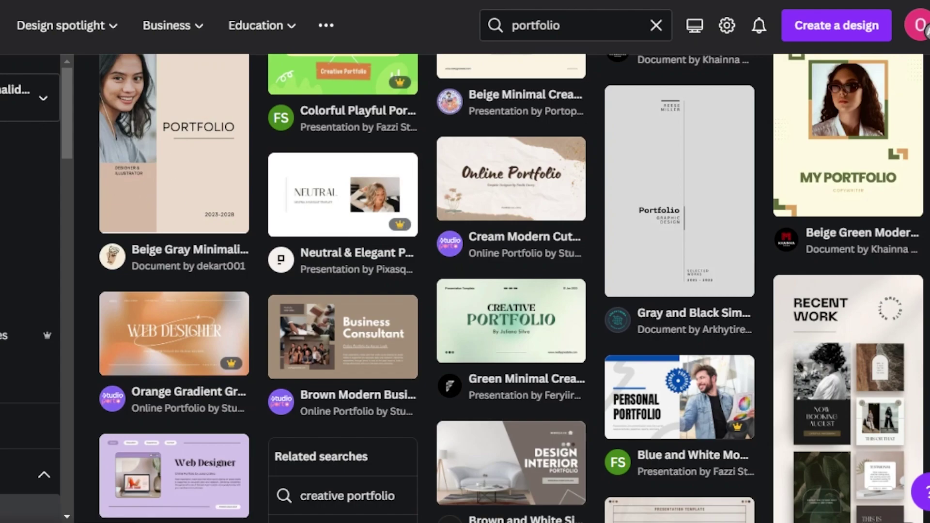
scroll(510, 288, down, 20)
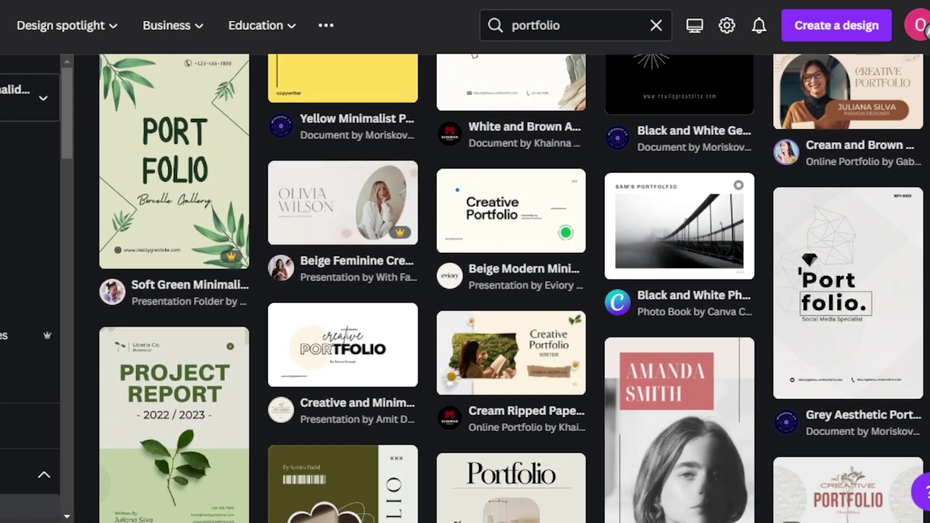
scroll(465, 288, down, 8)
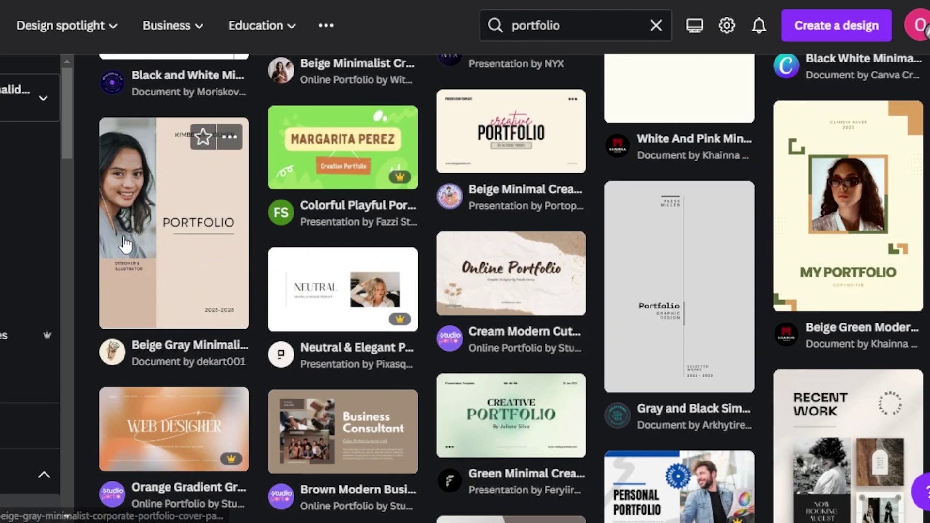
click(169, 230)
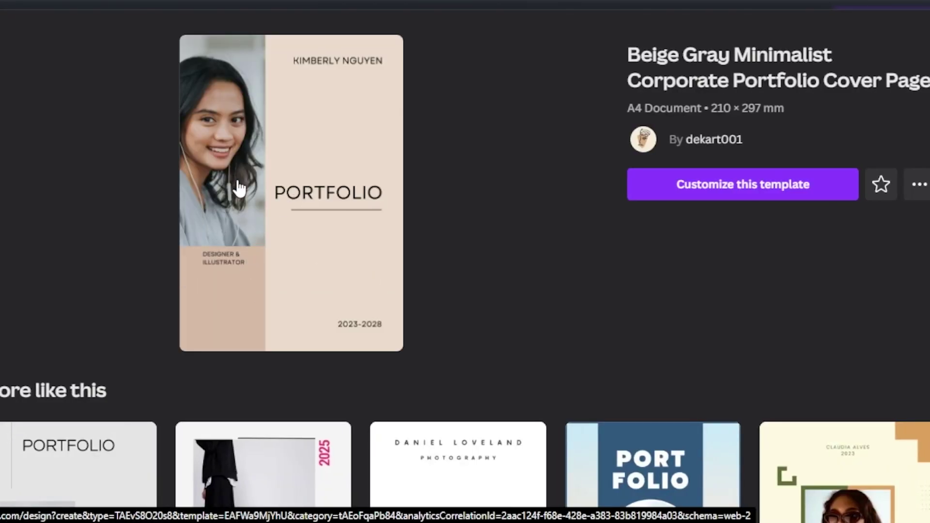
Customize the Beige Gray Minimalist portfolio cover as an editable A4 design.
click(727, 184)
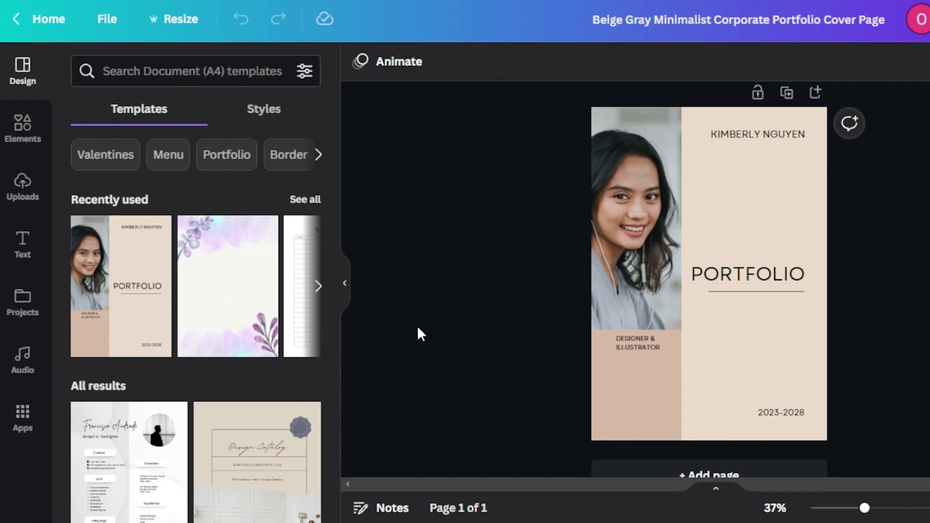
scroll(252, 271, down, 5)
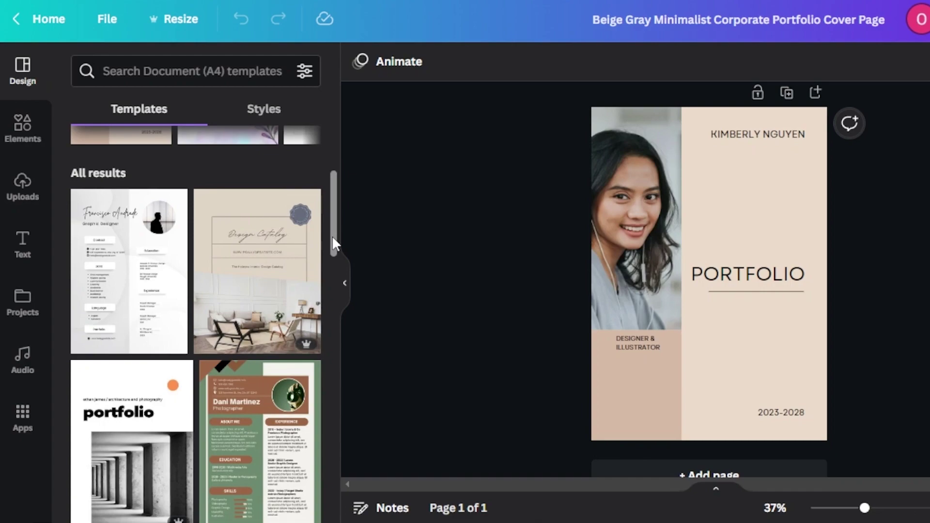
drag(332, 236, 332, 269)
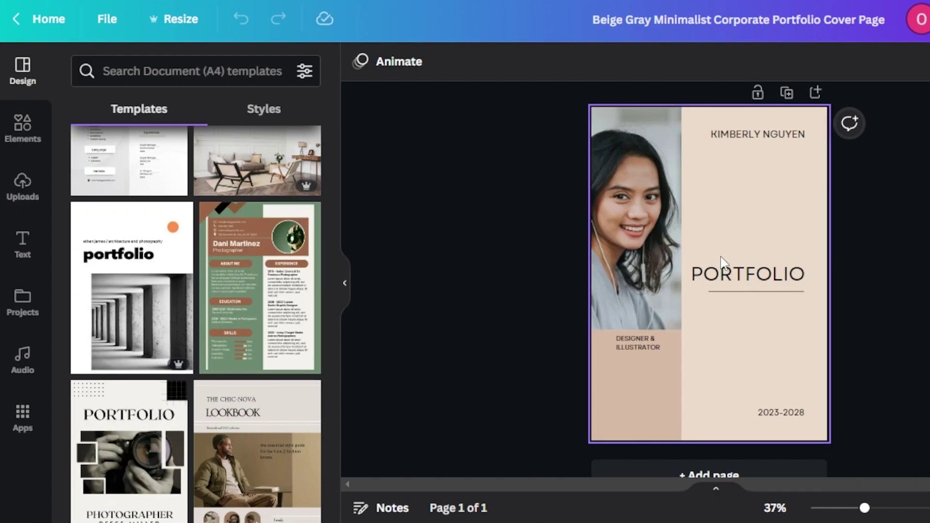
scroll(543, 276, up, 1)
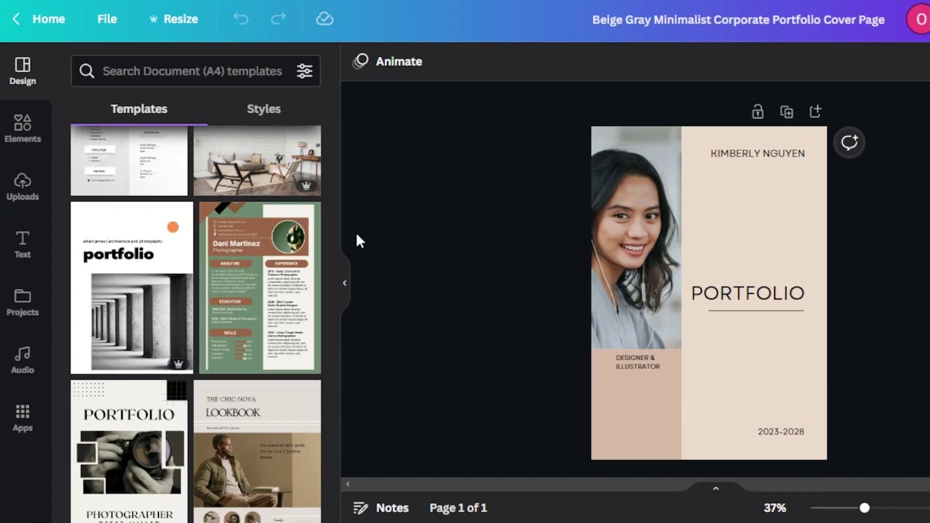
Set the page background colour to pink.
drag(336, 289, 329, 194)
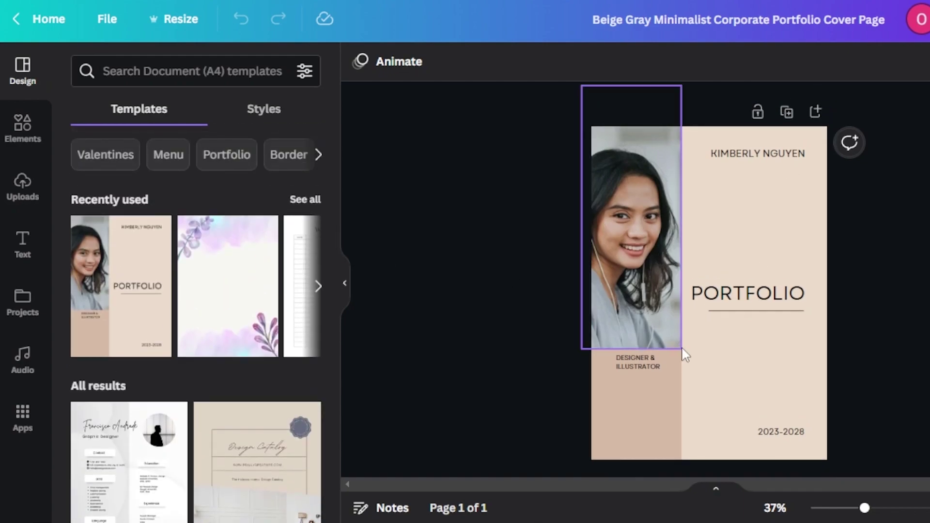
click(783, 276)
click(360, 62)
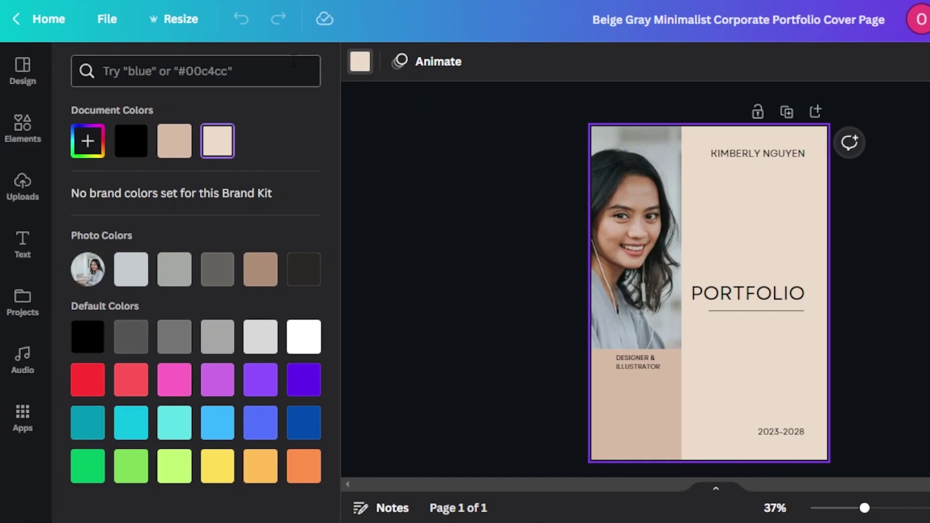
click(88, 144)
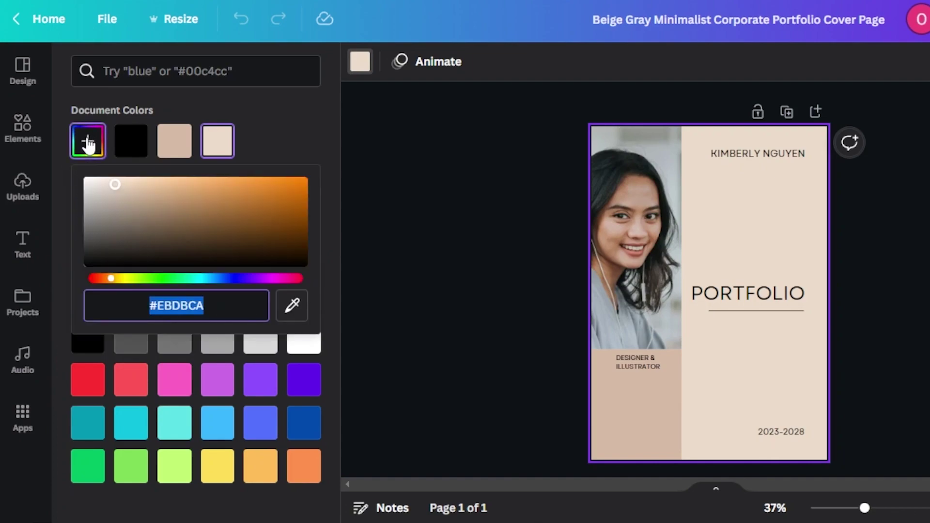
drag(114, 190, 164, 222)
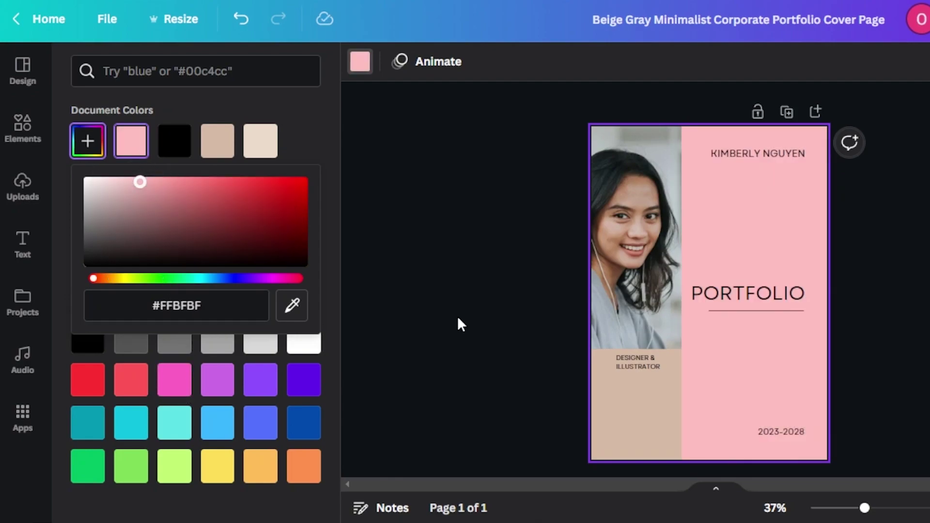
click(458, 322)
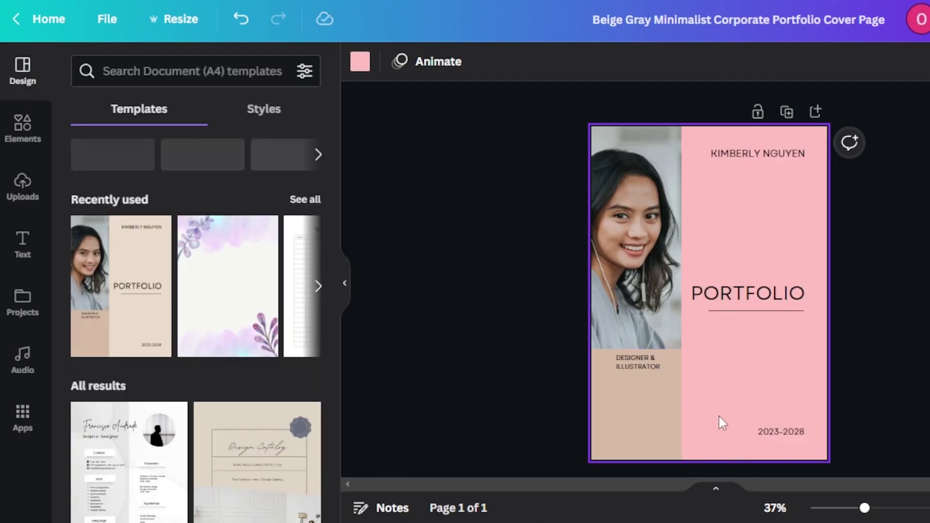
Recolour the lower-left Designer & Illustrator panel to rose #D48686.
click(619, 410)
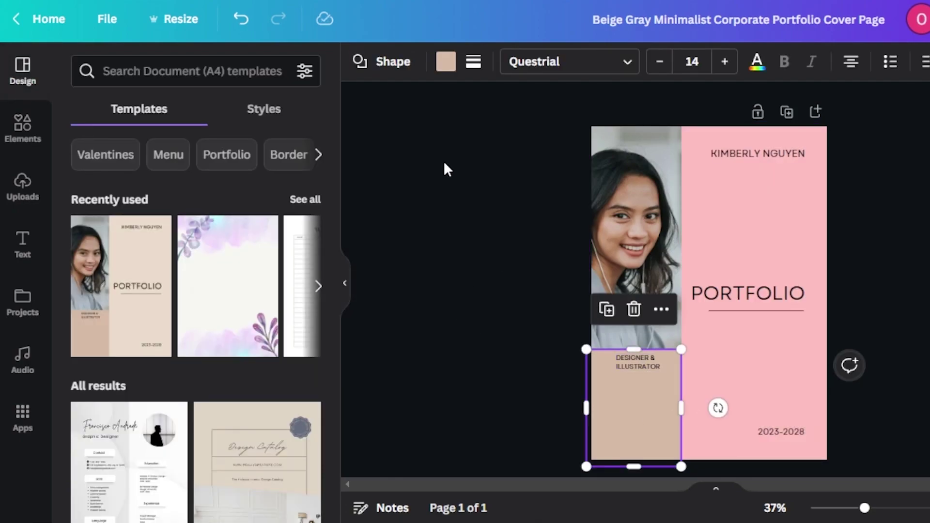
click(447, 63)
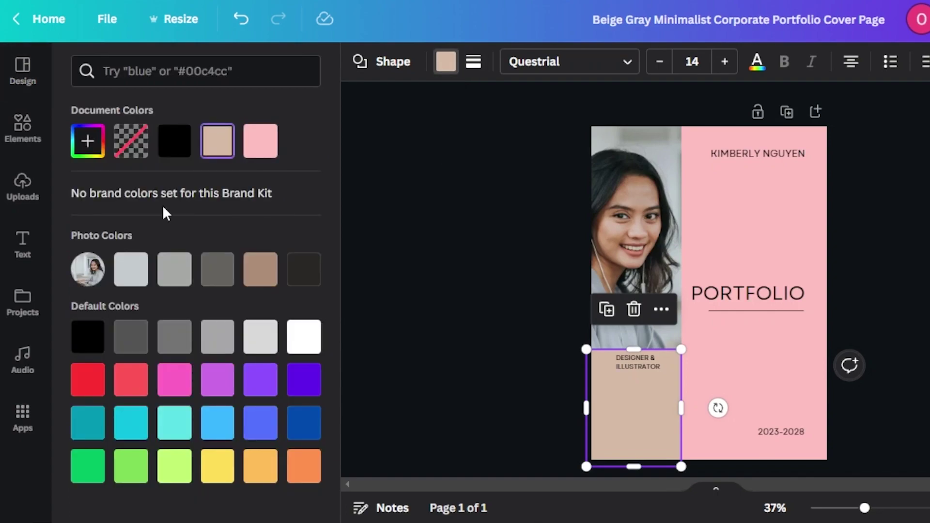
click(87, 139)
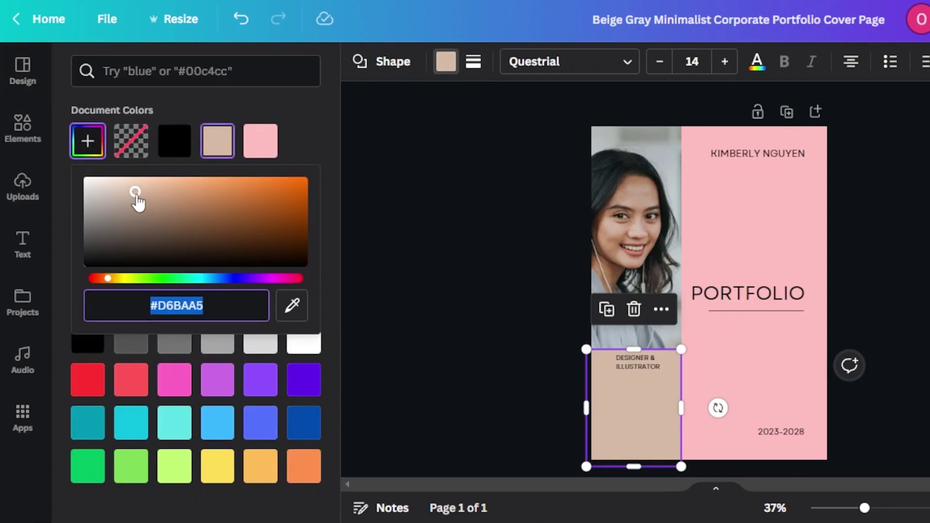
click(264, 143)
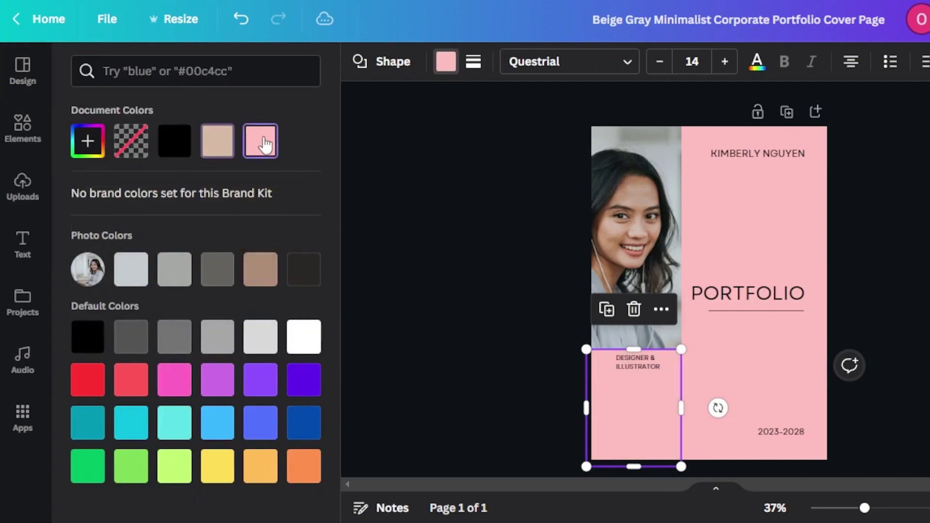
click(79, 145)
drag(139, 187, 166, 192)
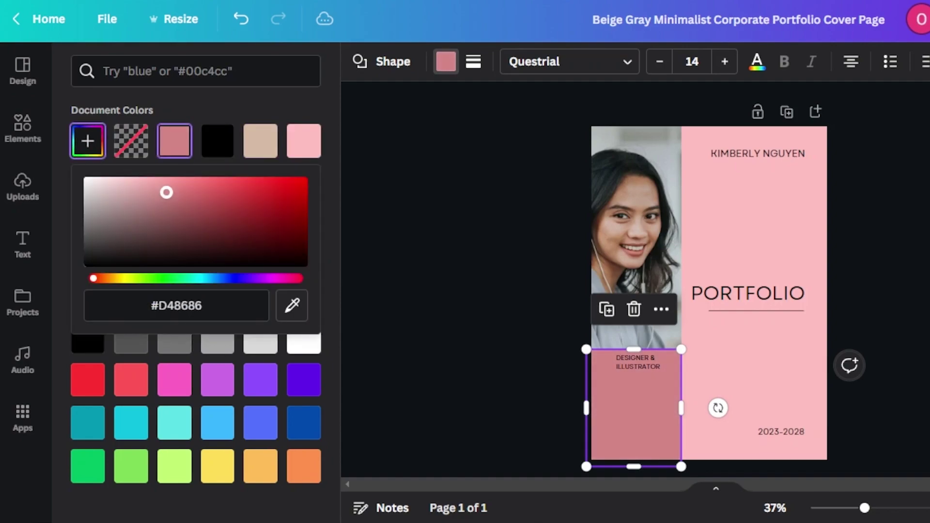
Replace the portrait with the uploaded photo of the woman and reposition it in the frame.
click(423, 289)
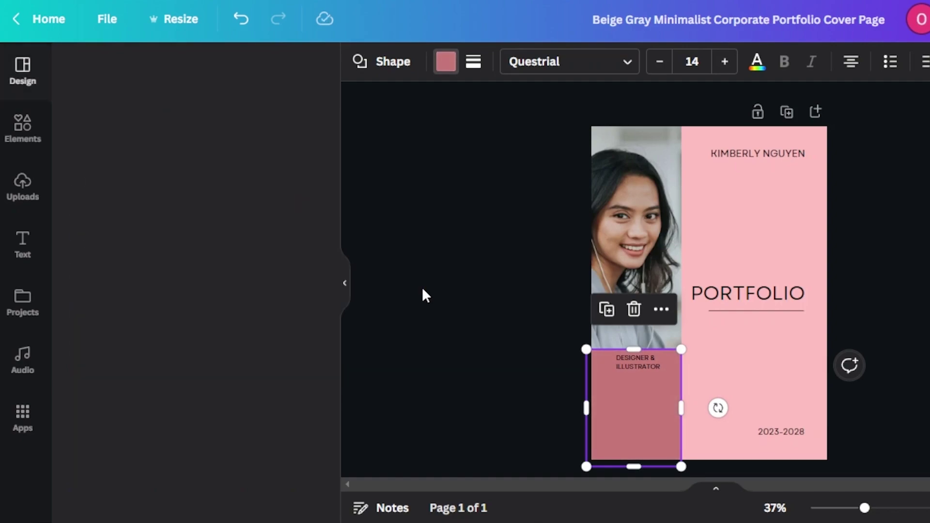
click(673, 266)
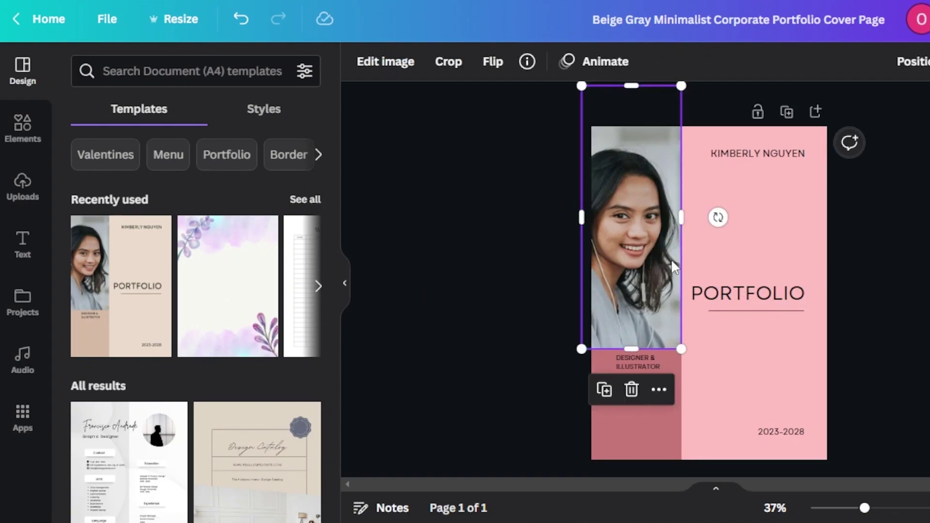
click(23, 186)
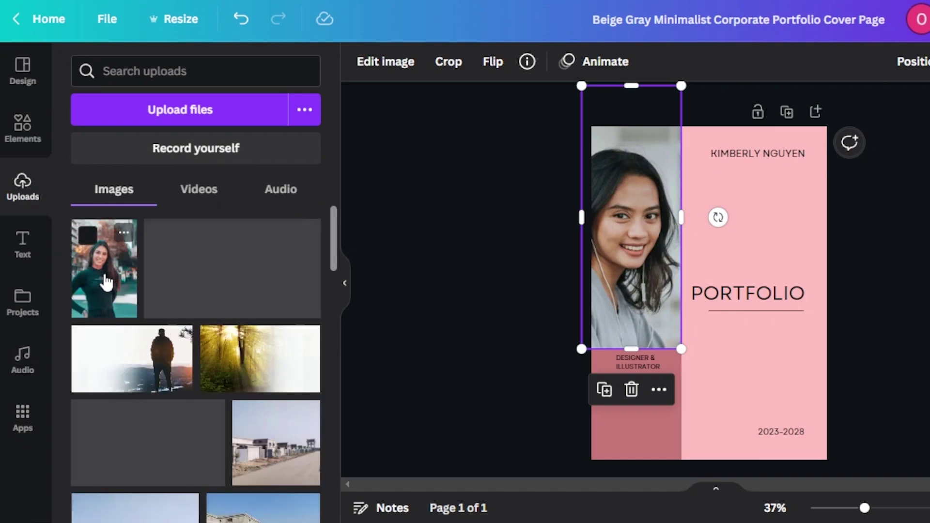
click(87, 236)
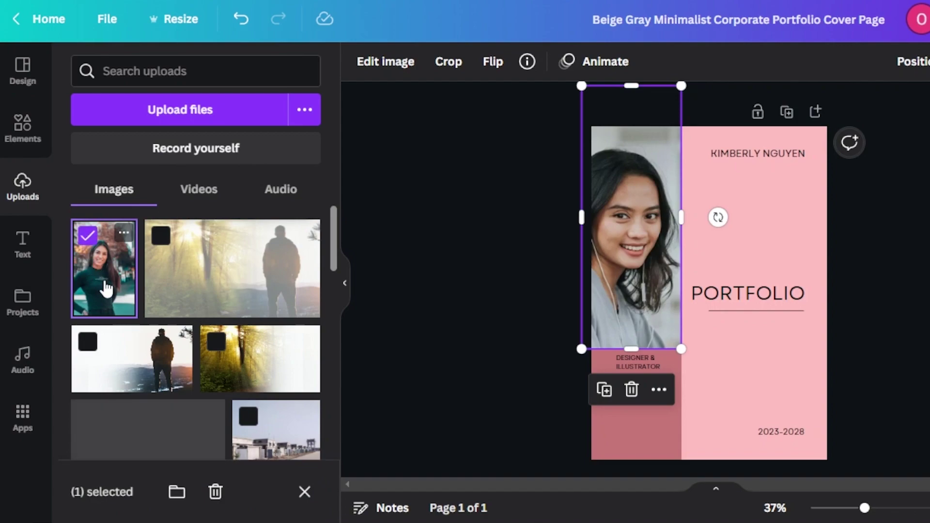
drag(130, 281, 613, 231)
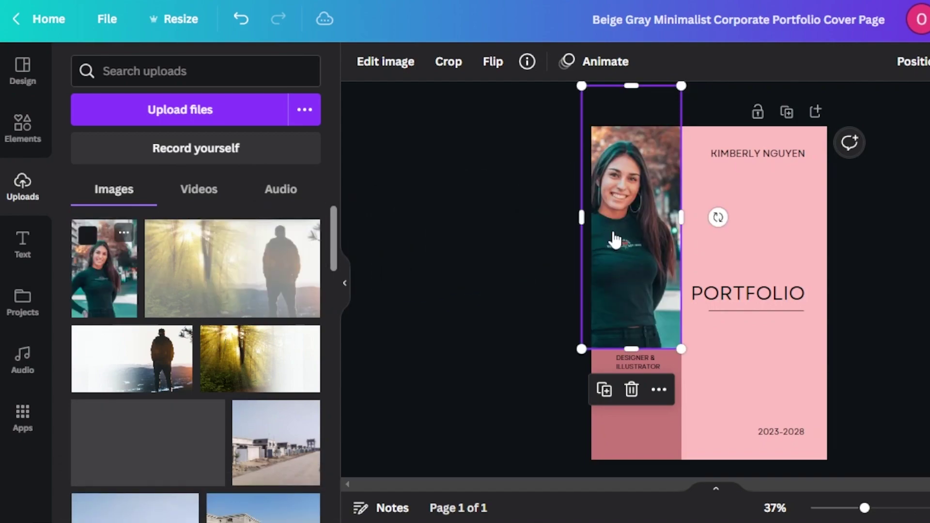
double_click(642, 241)
drag(649, 242, 659, 240)
key(Return)
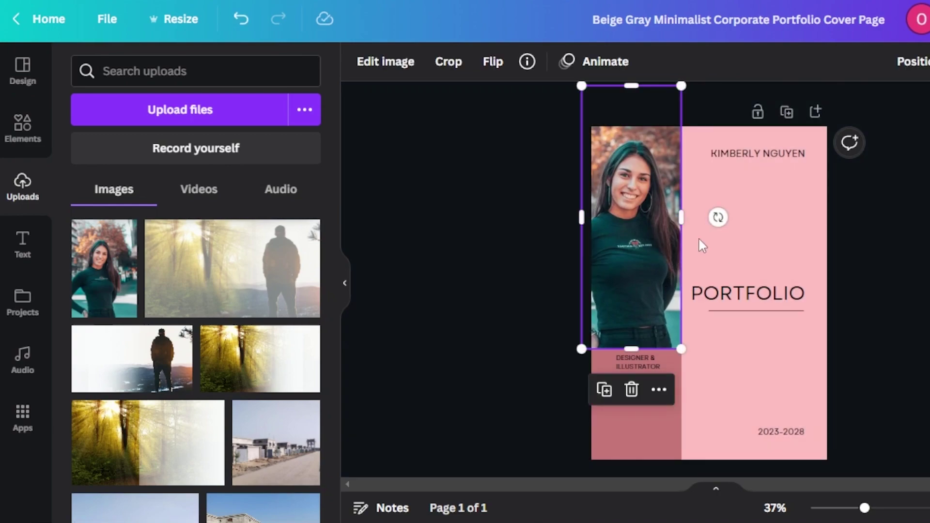
Shorten the photo frame from the bottom so it sits above the rose block.
mouse_move(683, 219)
mouse_down()
mouse_move(699, 216)
mouse_move(681, 218)
mouse_up()
drag(633, 349, 630, 292)
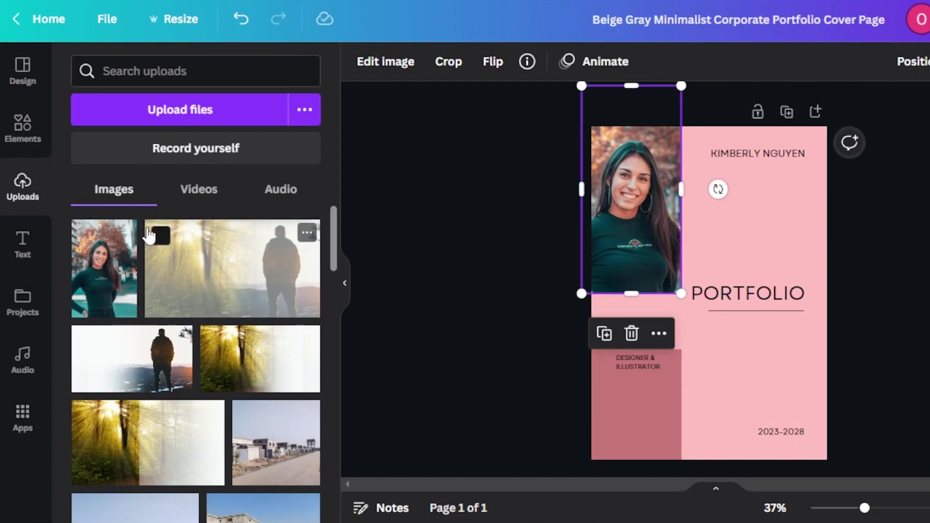
click(38, 133)
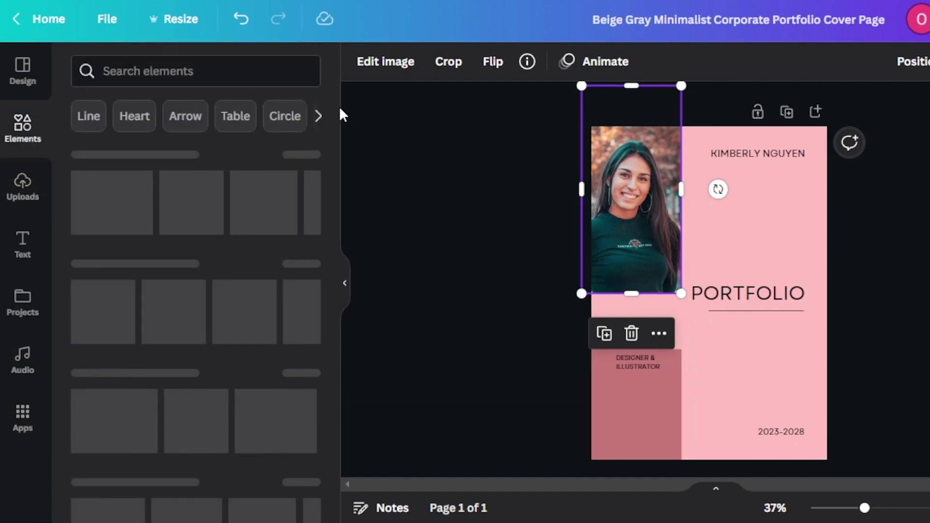
scroll(331, 133, down, 1)
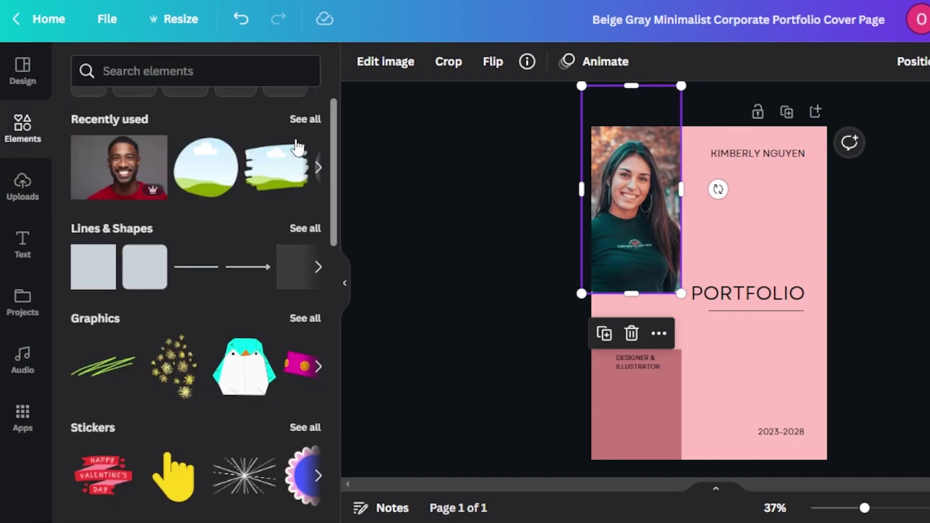
Add a circle frame from Elements and drop the woman's photo into it.
drag(332, 127, 334, 387)
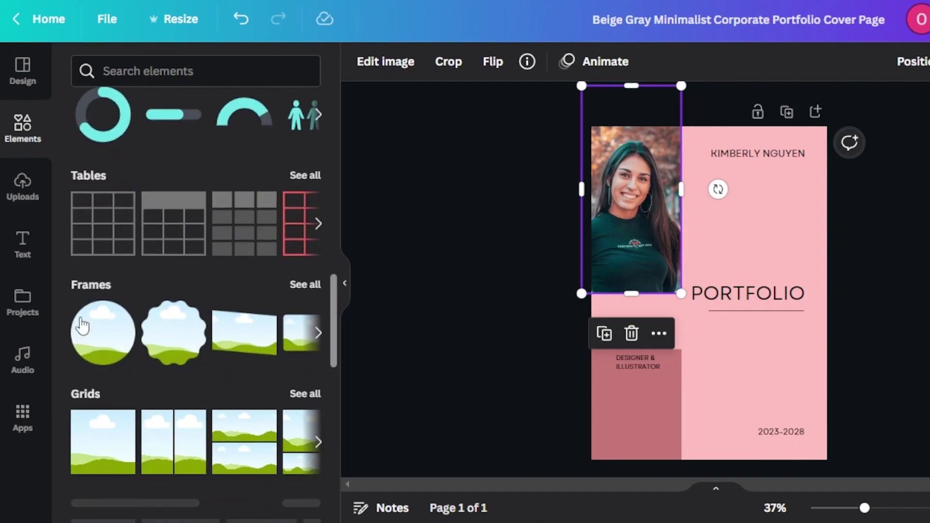
click(102, 339)
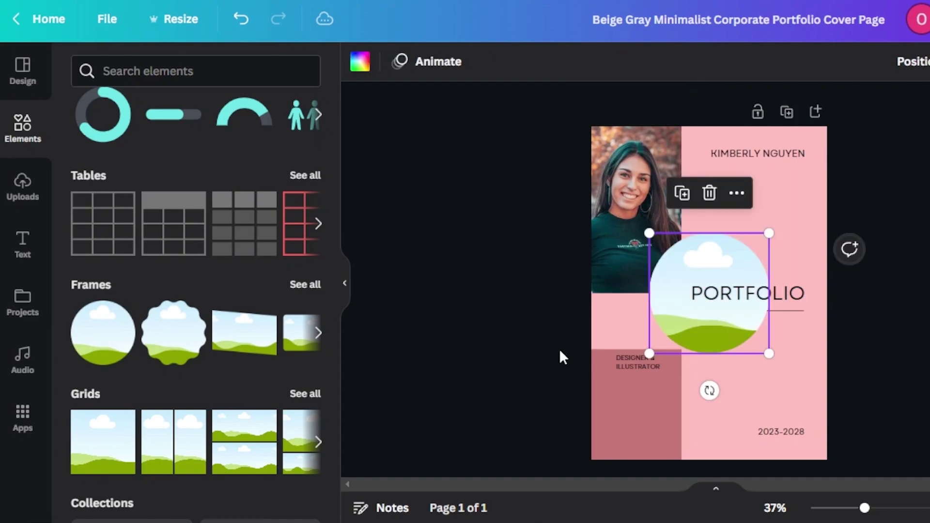
click(612, 190)
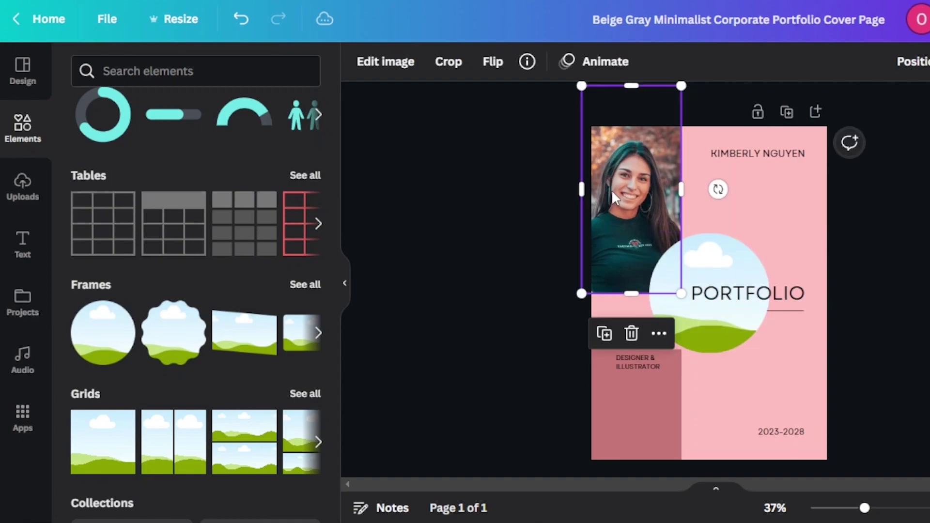
right_click(611, 190)
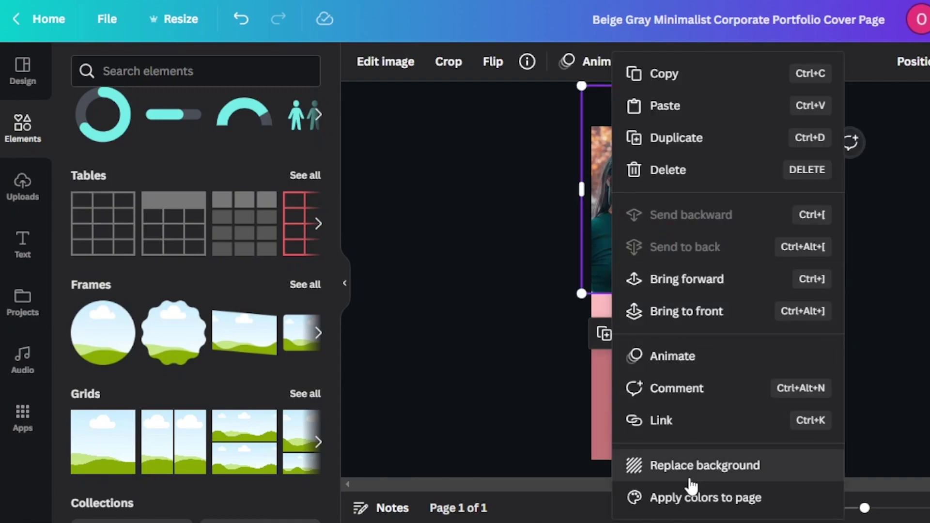
click(554, 362)
drag(630, 213, 658, 170)
Move the circular photo to the page's top-left corner and shrink it.
click(722, 274)
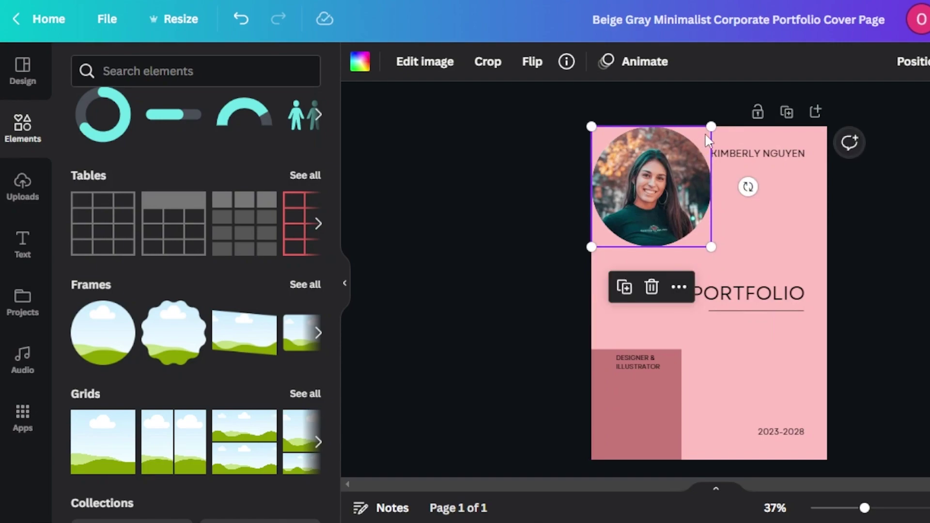
drag(710, 129, 690, 148)
drag(670, 200, 670, 201)
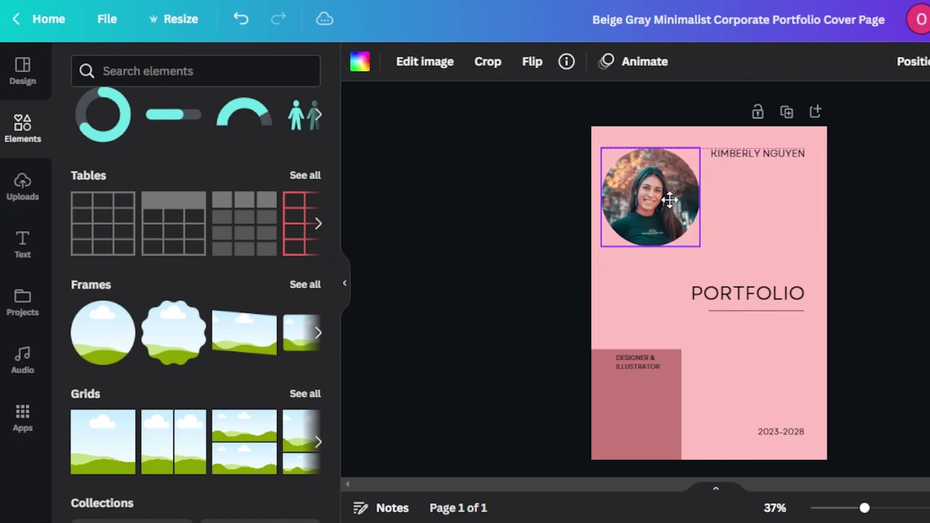
click(741, 225)
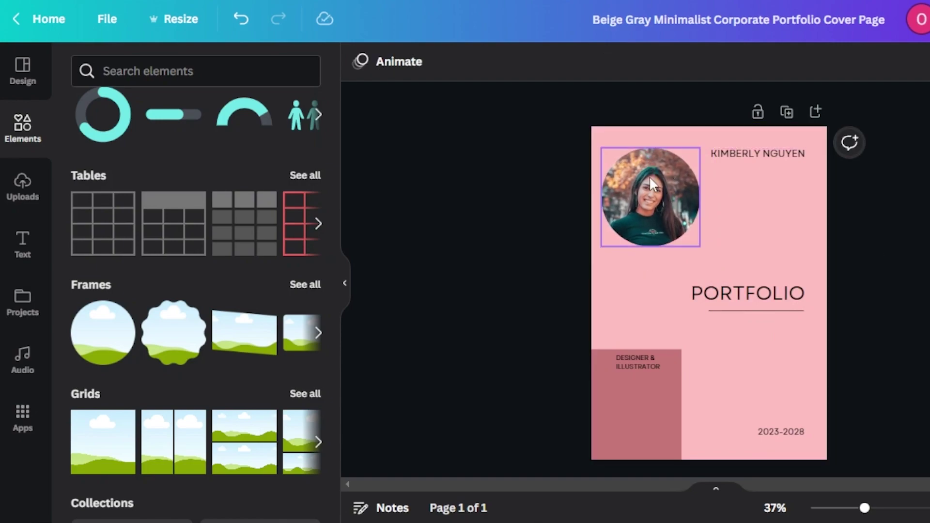
Delete the PORTFOLIO heading, then enlarge and reposition the name heading.
click(760, 293)
click(747, 242)
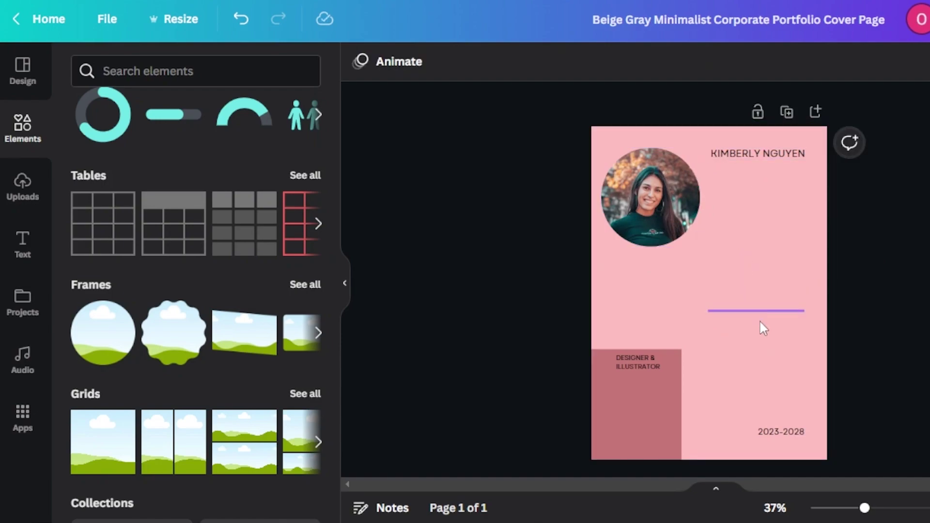
click(748, 152)
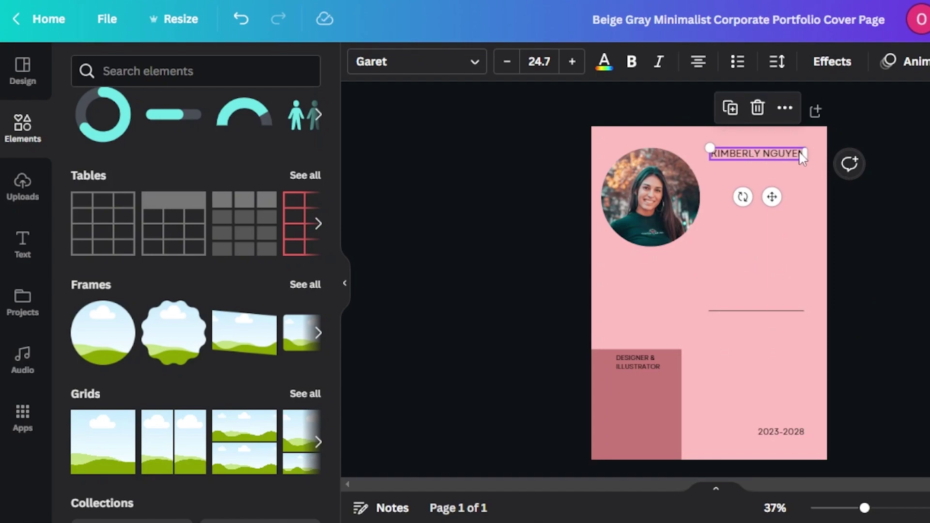
drag(802, 154, 804, 159)
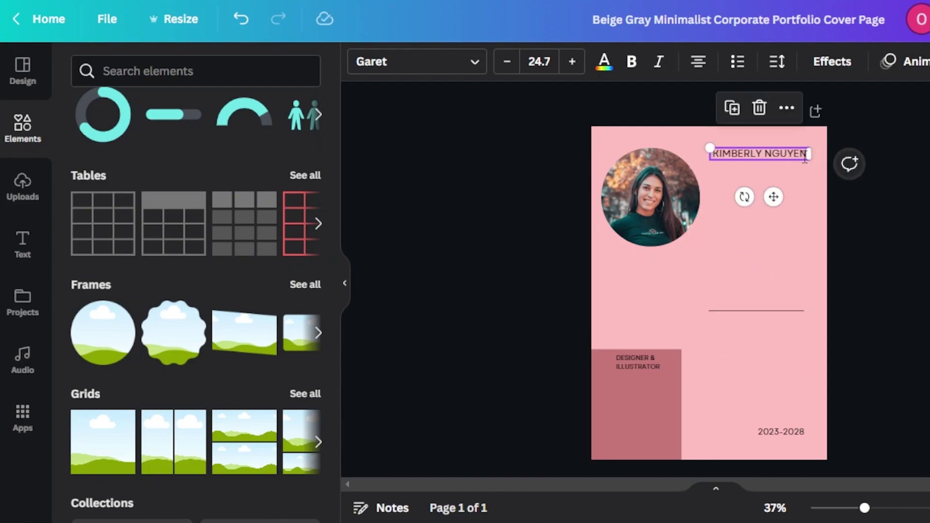
double_click(804, 159)
key(BackSpace)
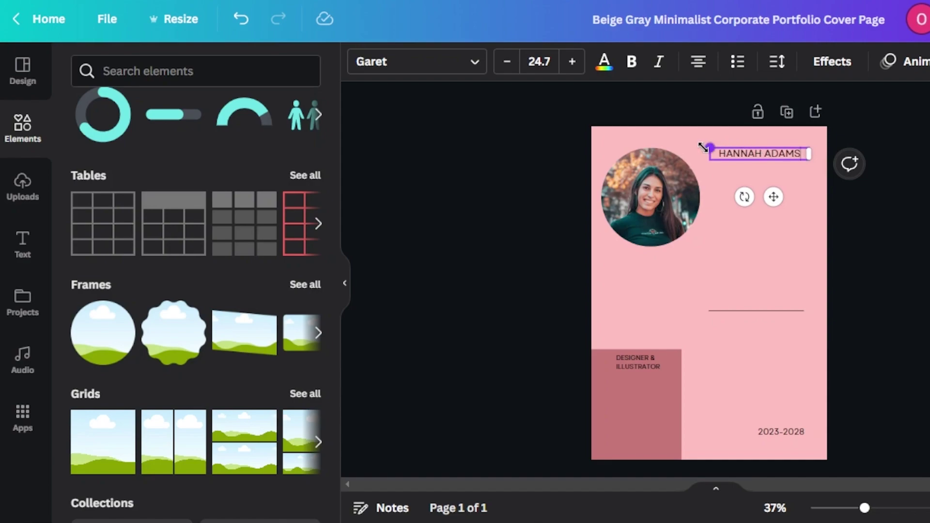
drag(707, 146, 666, 143)
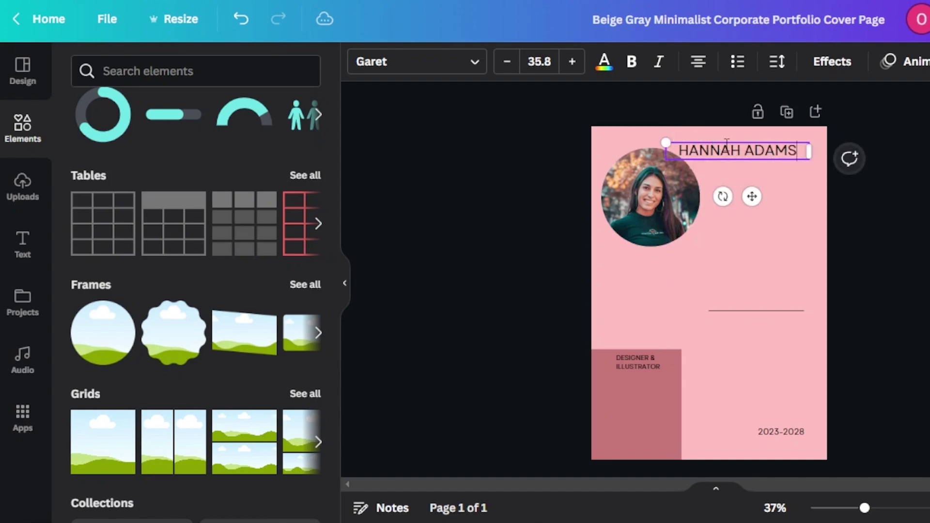
drag(730, 142, 744, 141)
click(876, 225)
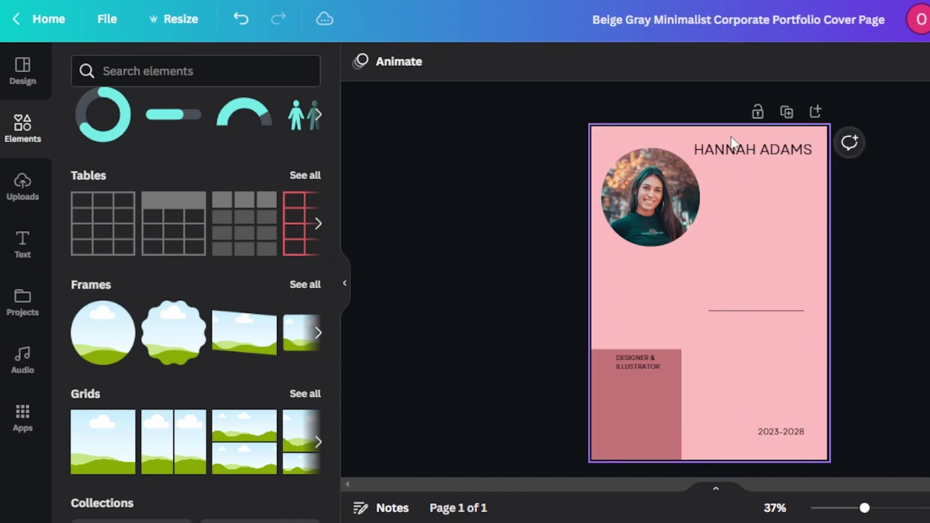
click(731, 146)
click(466, 67)
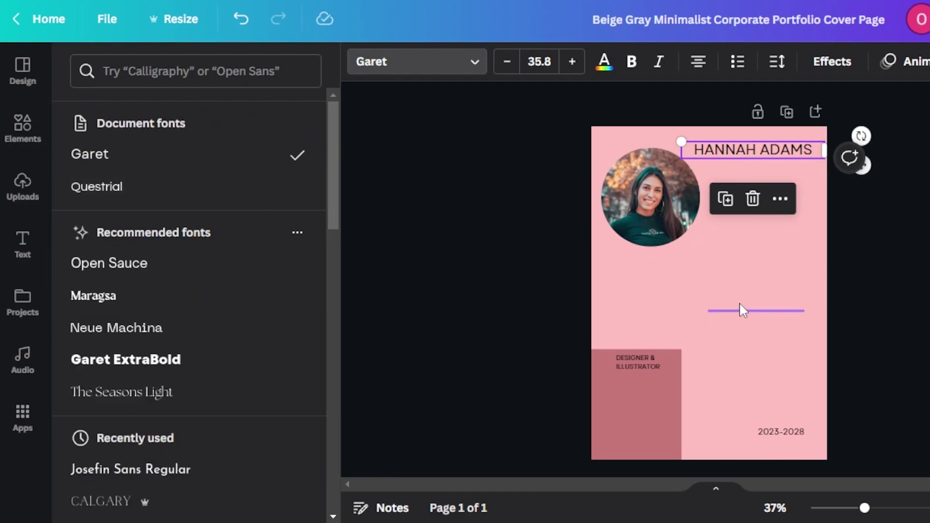
Move the divider line under the name and delete the 2023-2028 and DESIGNER & ILLUSTRATOR texts.
drag(741, 310, 750, 167)
click(857, 234)
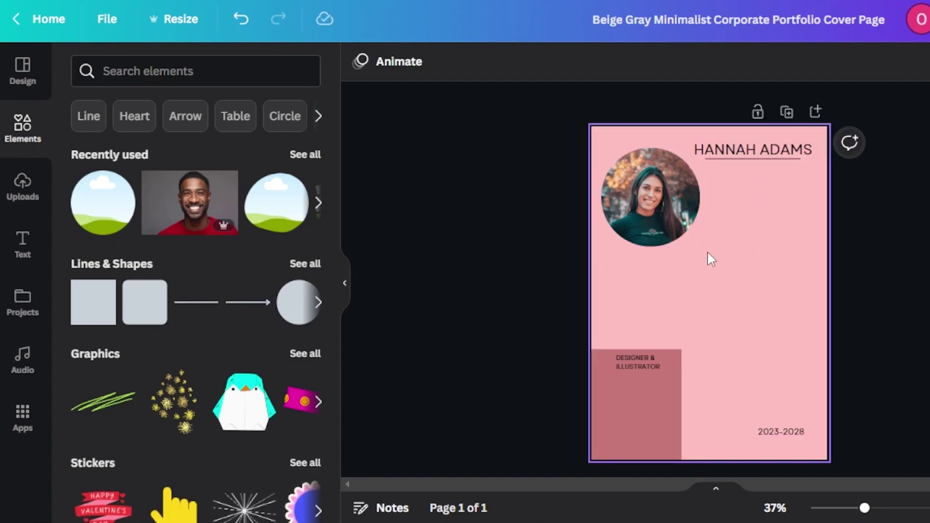
click(786, 431)
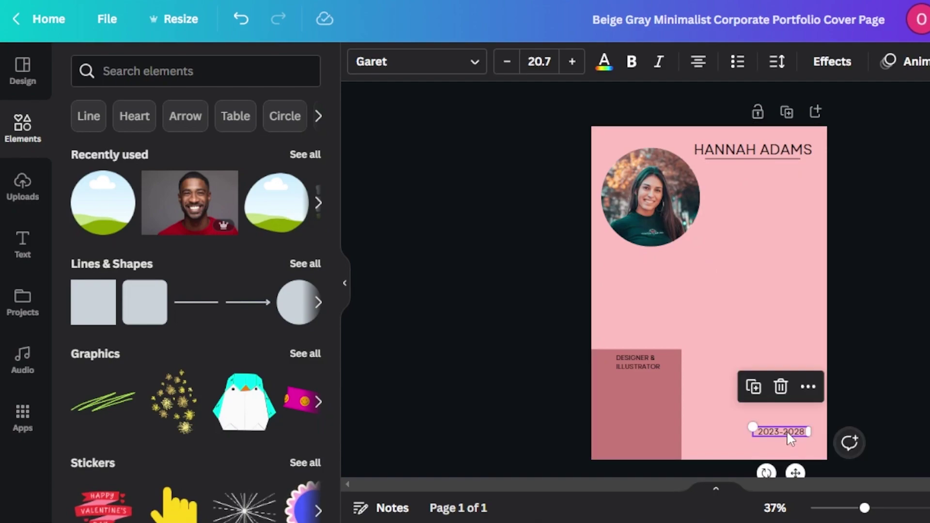
click(780, 387)
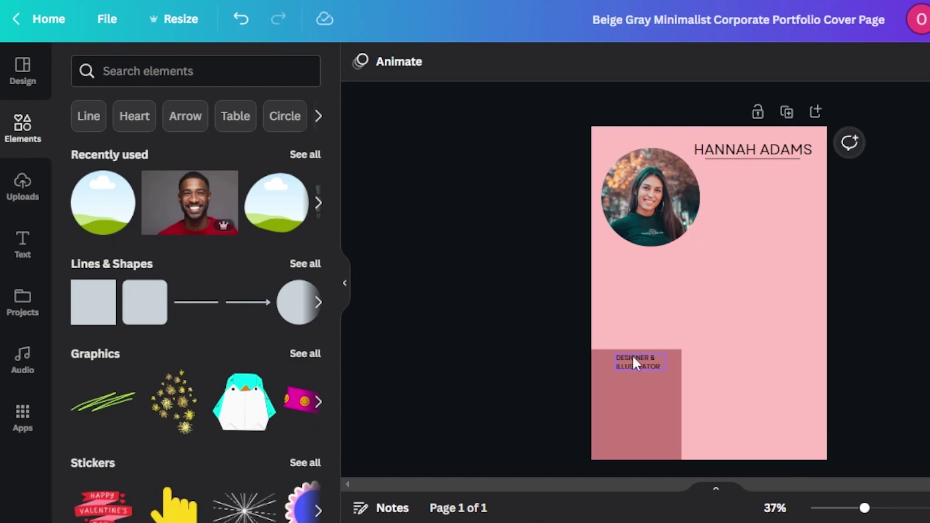
click(632, 363)
click(639, 313)
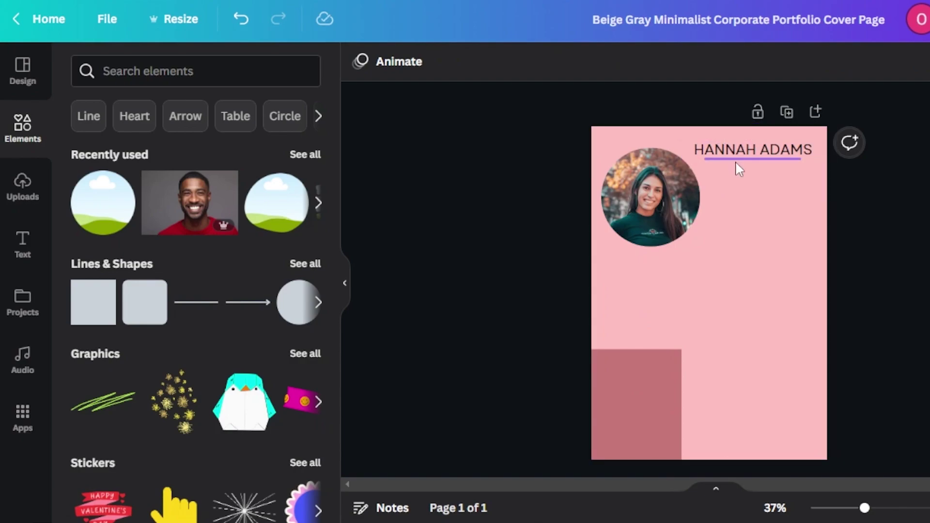
click(21, 247)
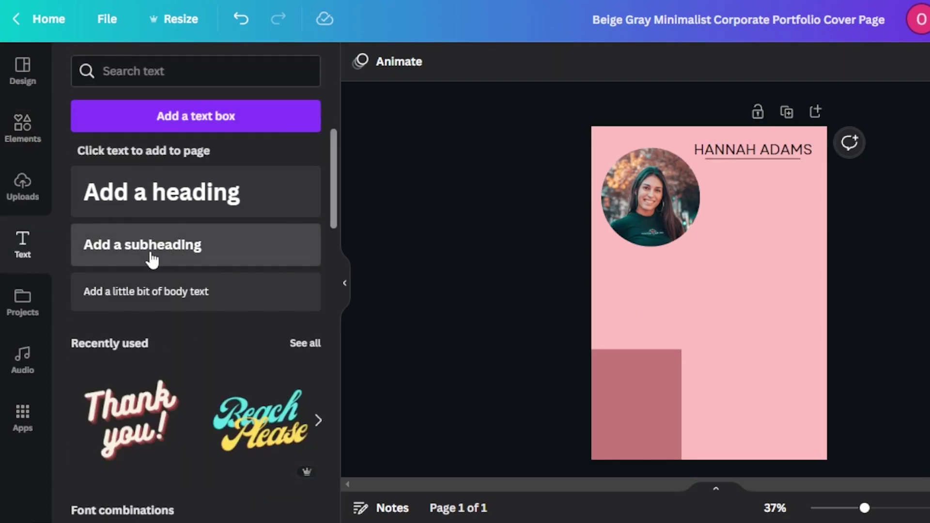
Add a non-bold 'MARKETING AGENT' subheading and place it below the photo.
click(152, 257)
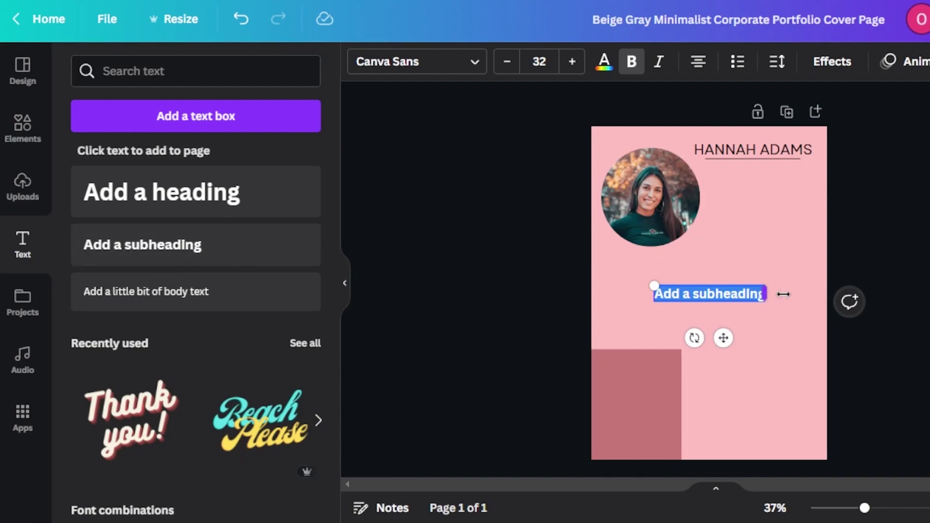
drag(783, 294, 830, 294)
key(BackSpace)
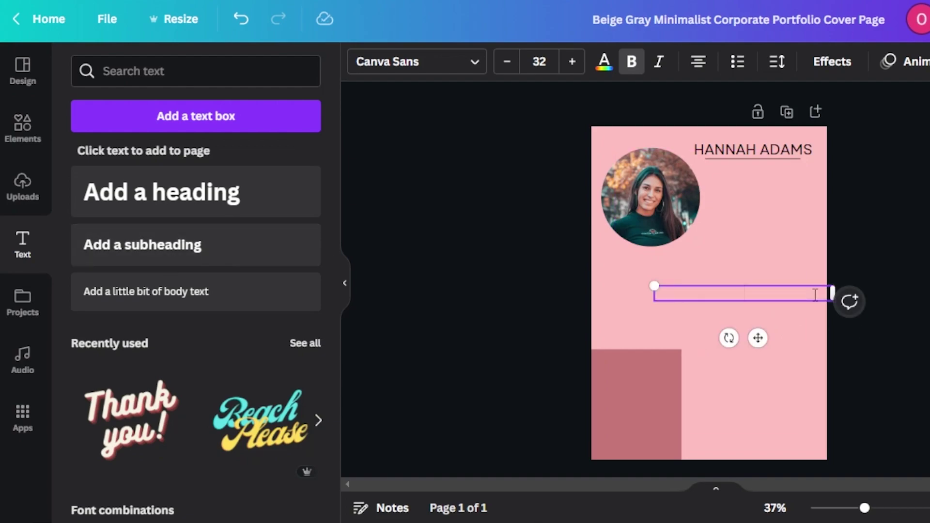
key(ctrl+b)
text(MARKETING AGENT)
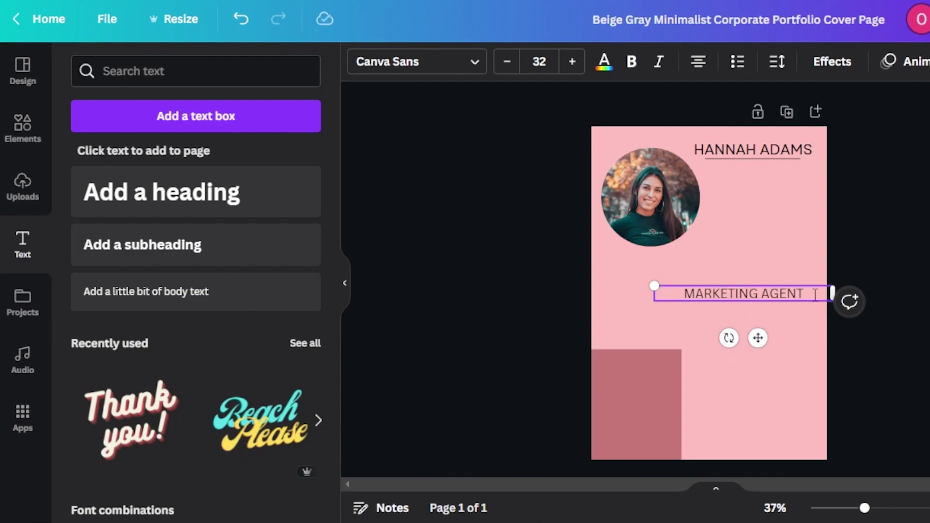
drag(792, 282, 809, 164)
key(Escape)
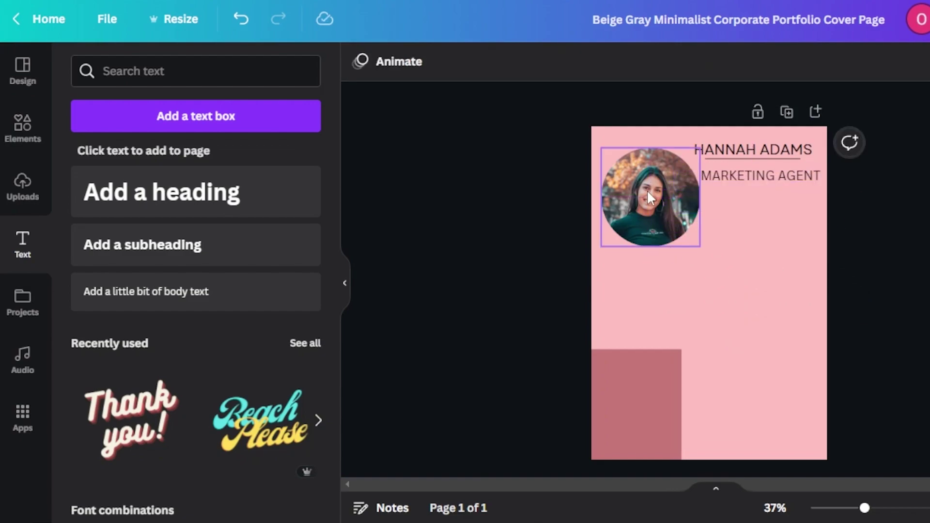
drag(646, 190, 648, 188)
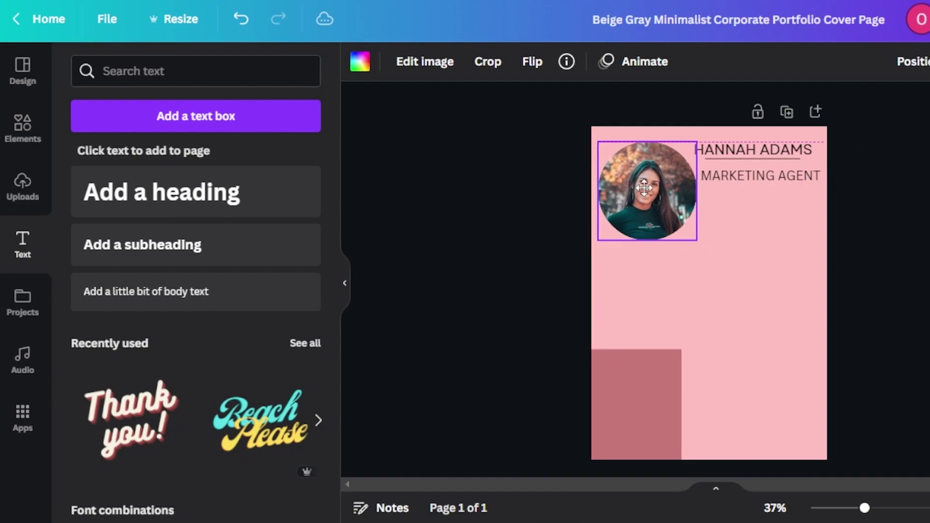
drag(783, 175, 668, 259)
click(864, 306)
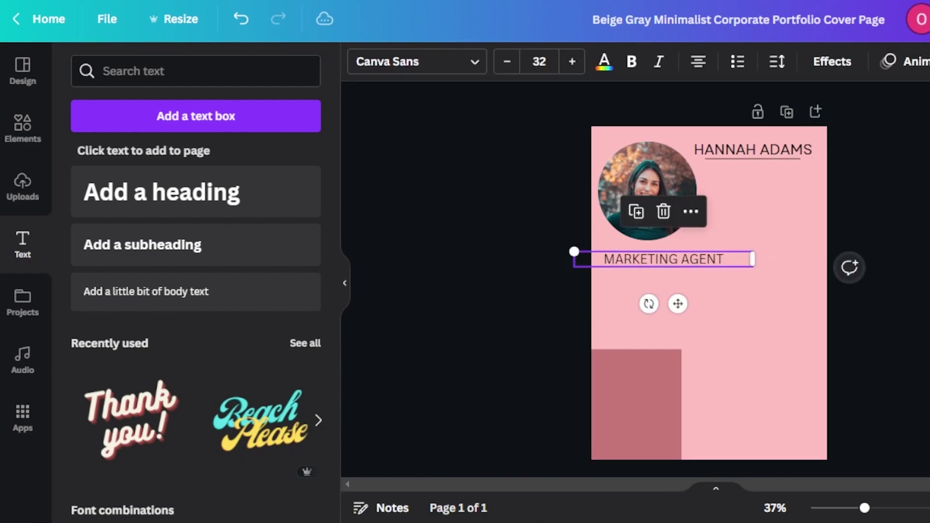
click(728, 292)
Stretch the rose rectangle across the page's whole lower part, just below MARKETING AGENT.
click(660, 408)
drag(660, 407, 872, 372)
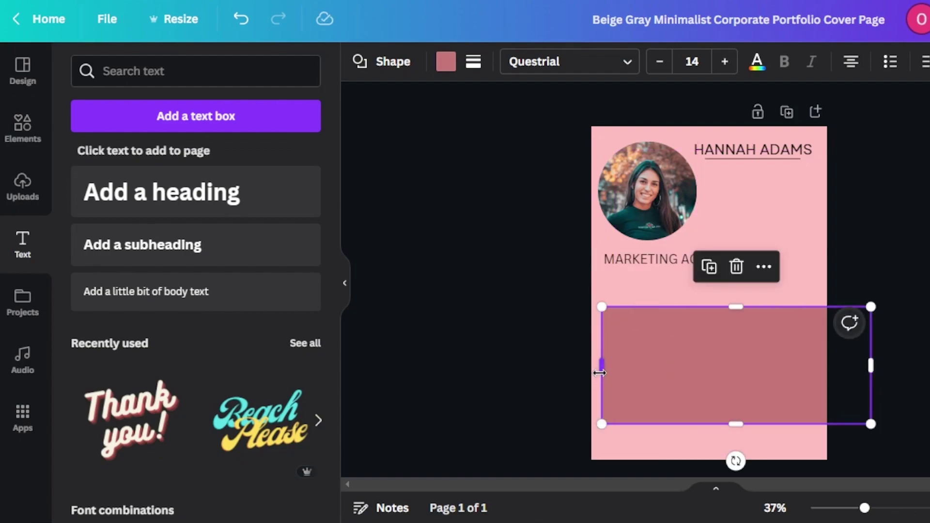
drag(600, 373, 517, 373)
drag(695, 424, 697, 485)
drag(700, 409, 705, 416)
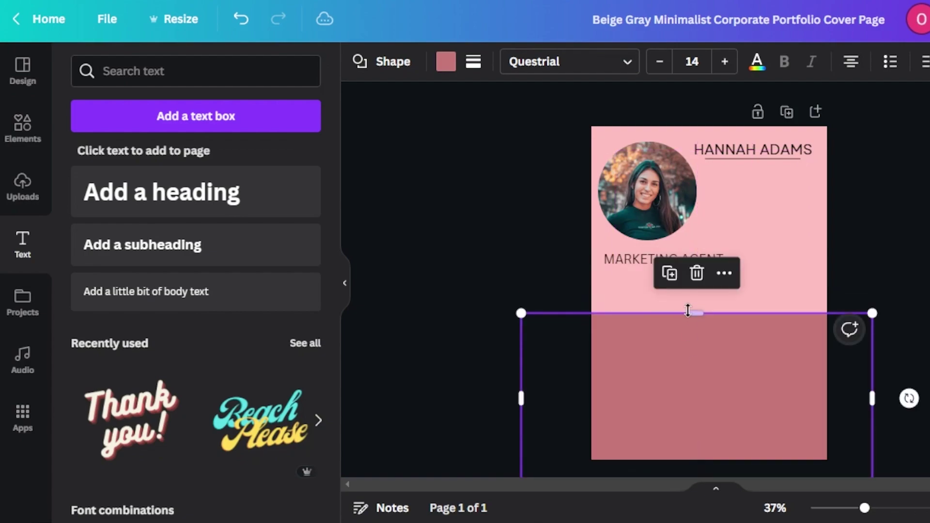
drag(694, 309, 694, 272)
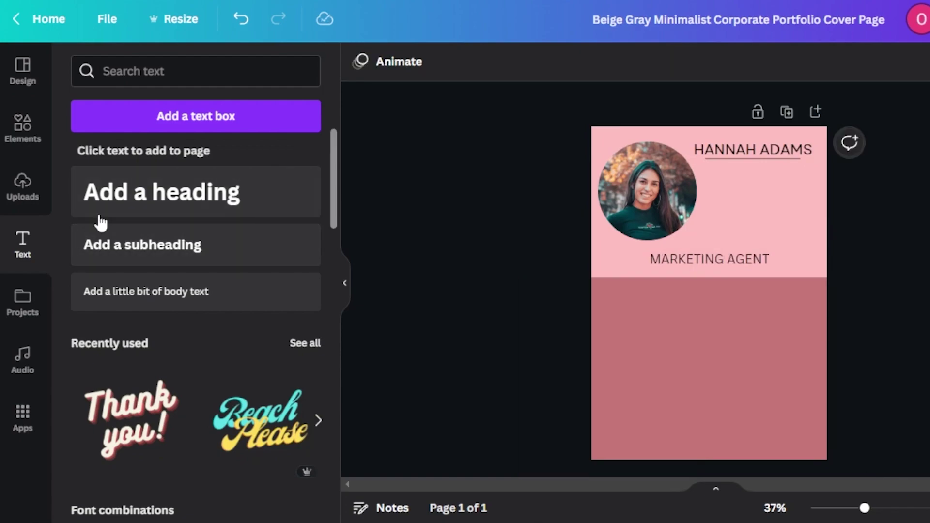
Add an 'EDUCATION' subheading on the left of the rose panel.
click(178, 243)
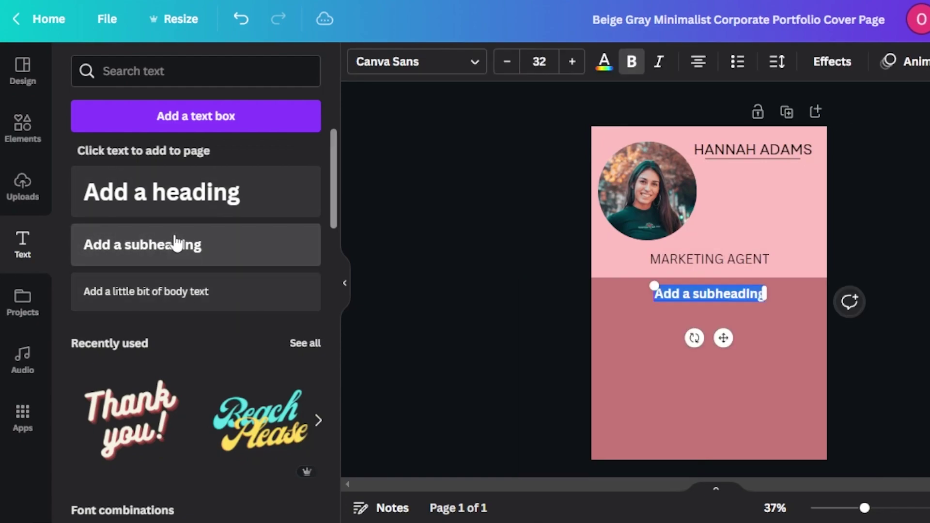
drag(766, 294, 823, 294)
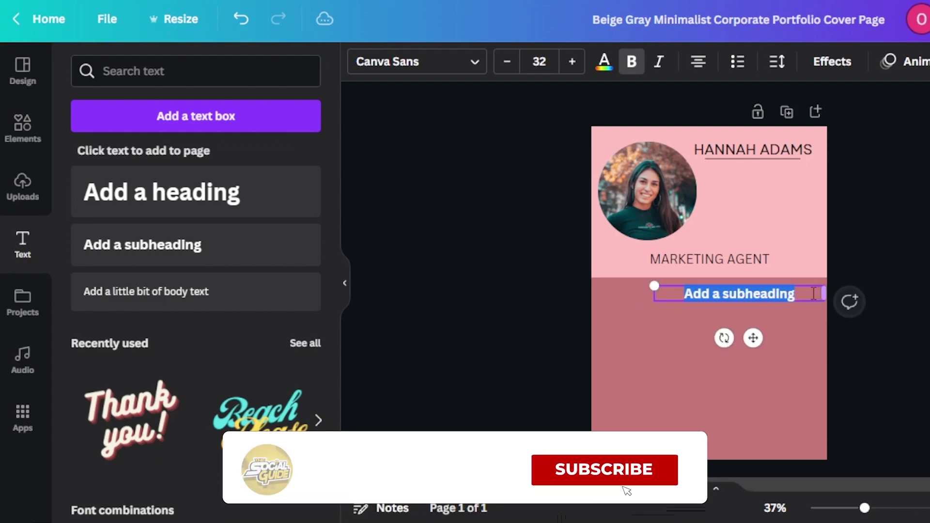
key(BackSpace)
text(EDUCATION)
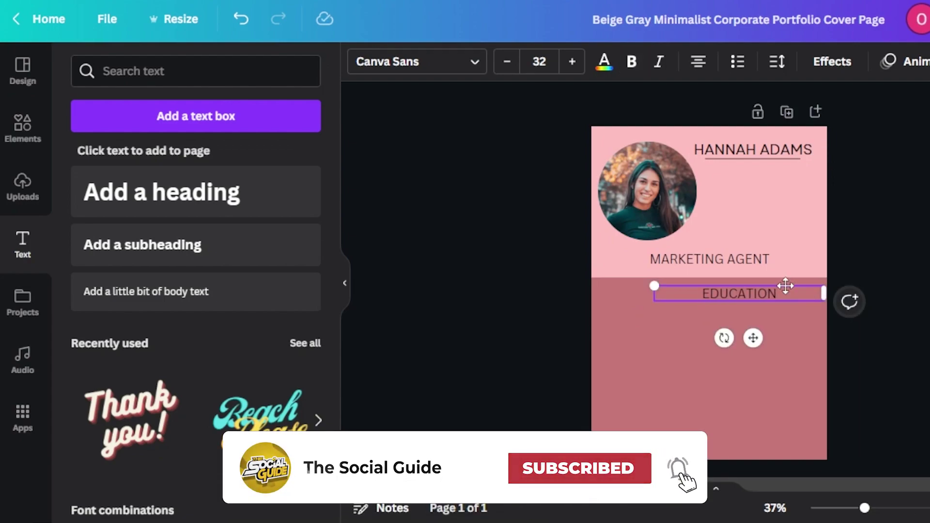
drag(786, 283, 696, 286)
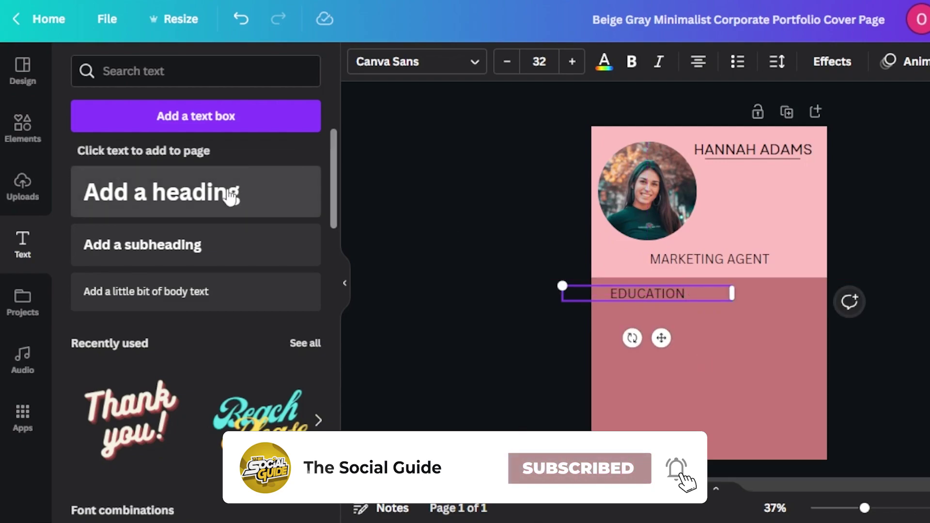
Add an 'EXPERIENCE' subheading beside EDUCATION.
click(222, 251)
drag(767, 293, 799, 293)
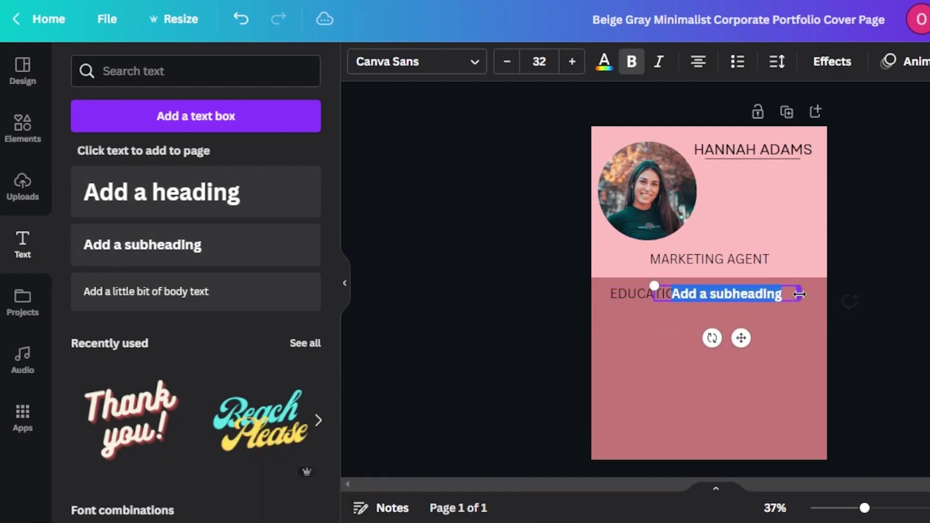
key(BackSpace)
text(E)
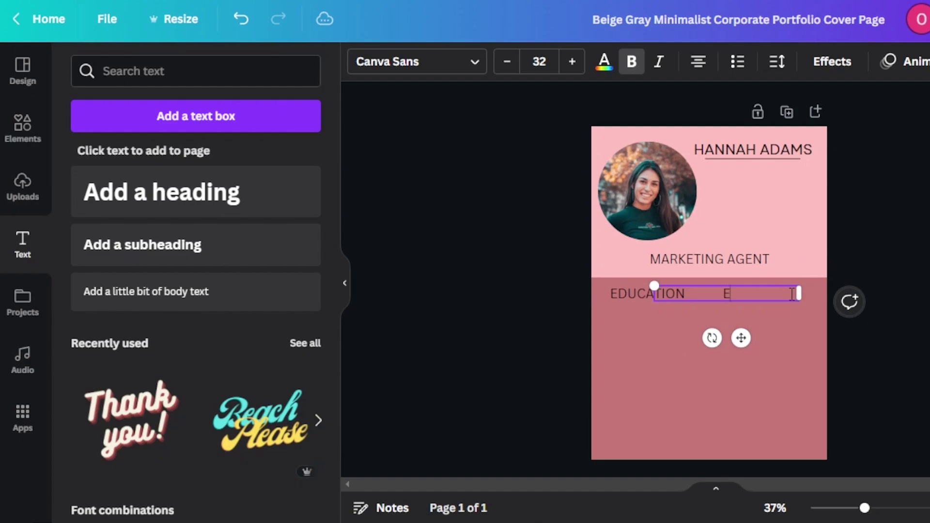
text(XPERIENCE)
click(912, 344)
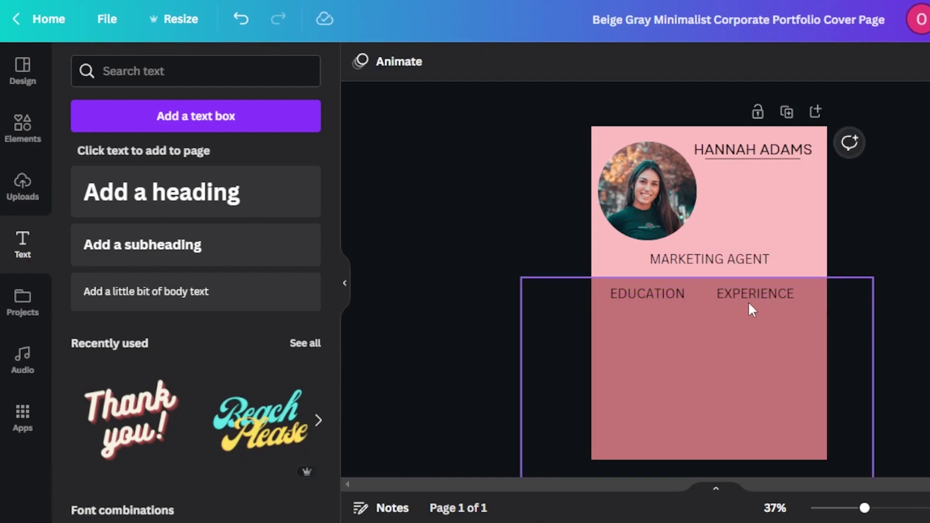
Delete an extra subheading and add a body text box below the headings.
click(235, 263)
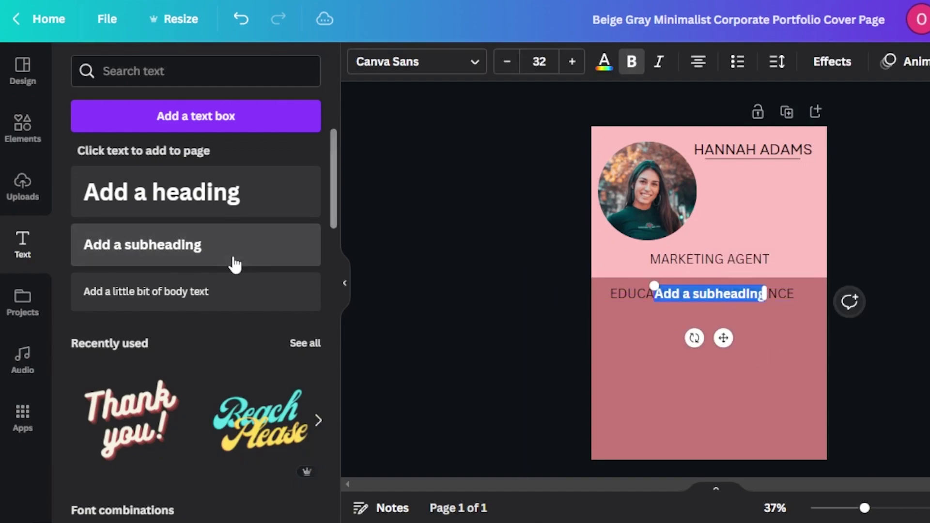
right_click(718, 303)
click(755, 254)
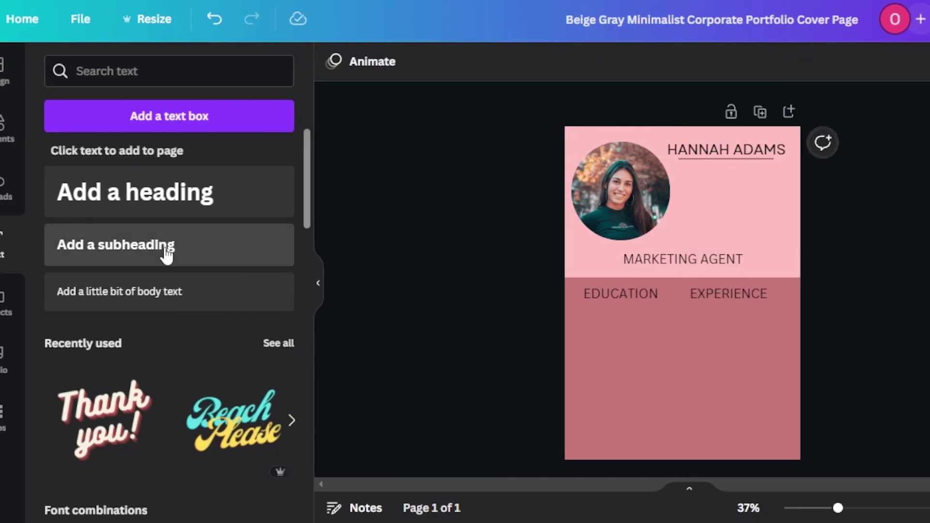
click(158, 312)
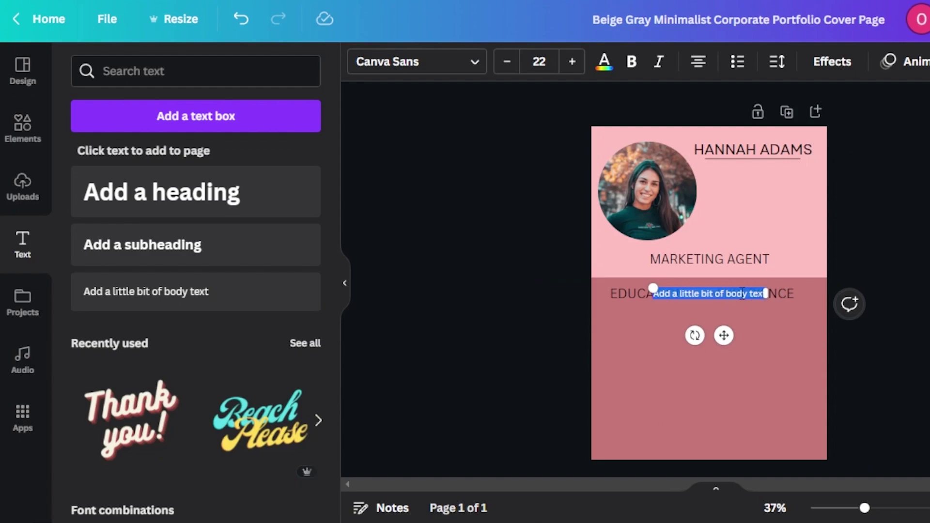
drag(738, 285, 683, 315)
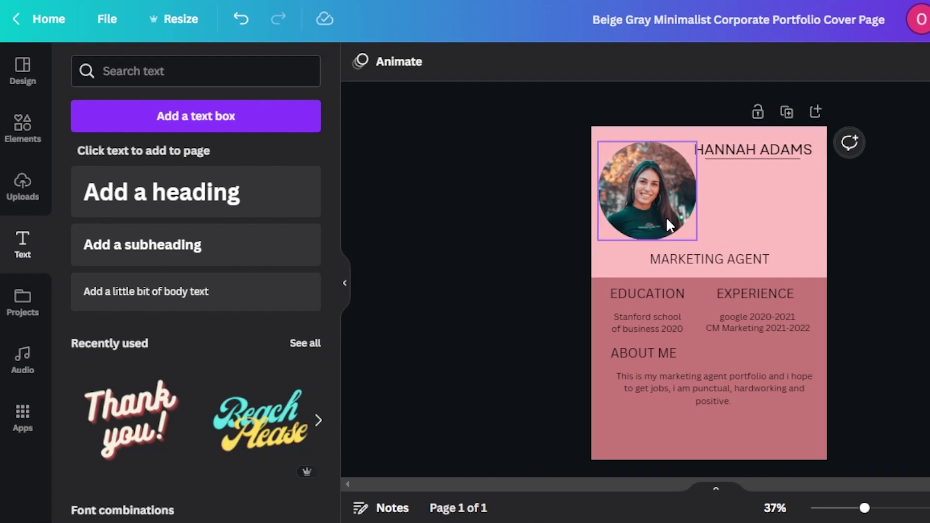
Browse through the Templates panel.
click(22, 67)
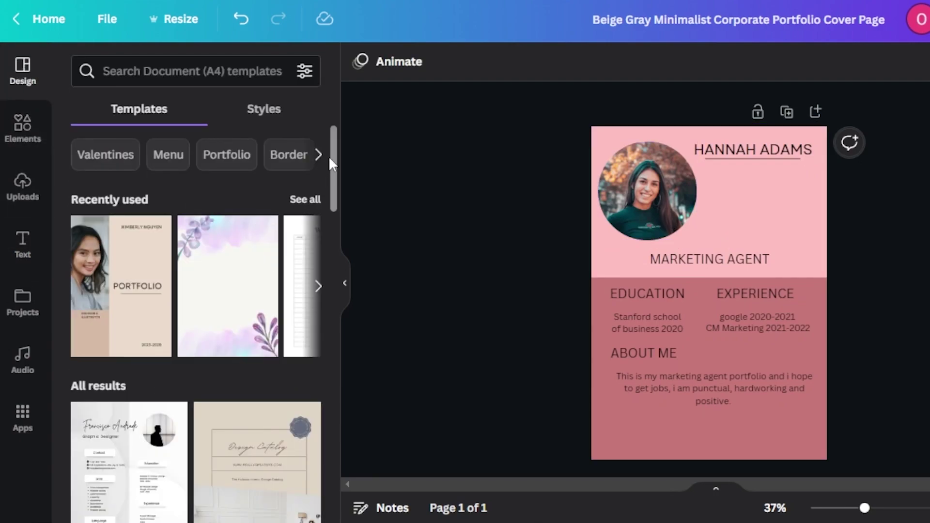
drag(330, 156, 325, 370)
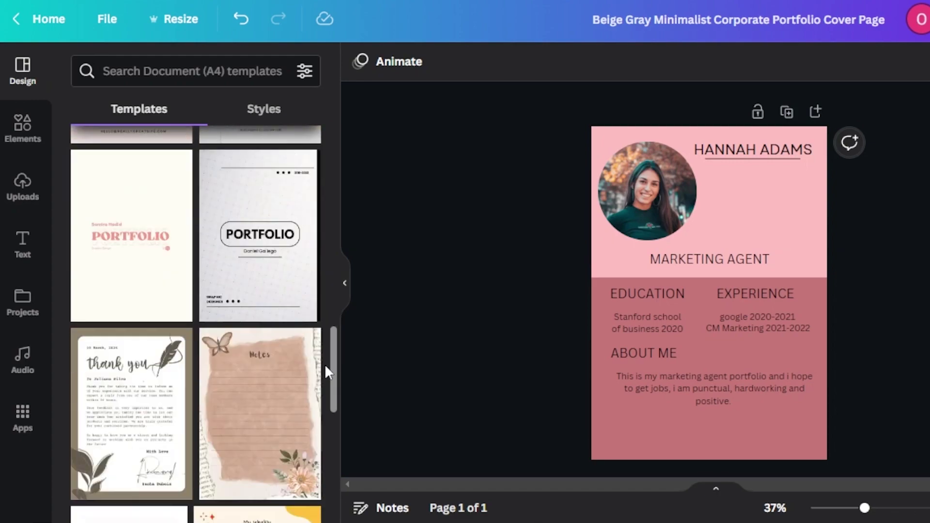
scroll(325, 372, down, 1)
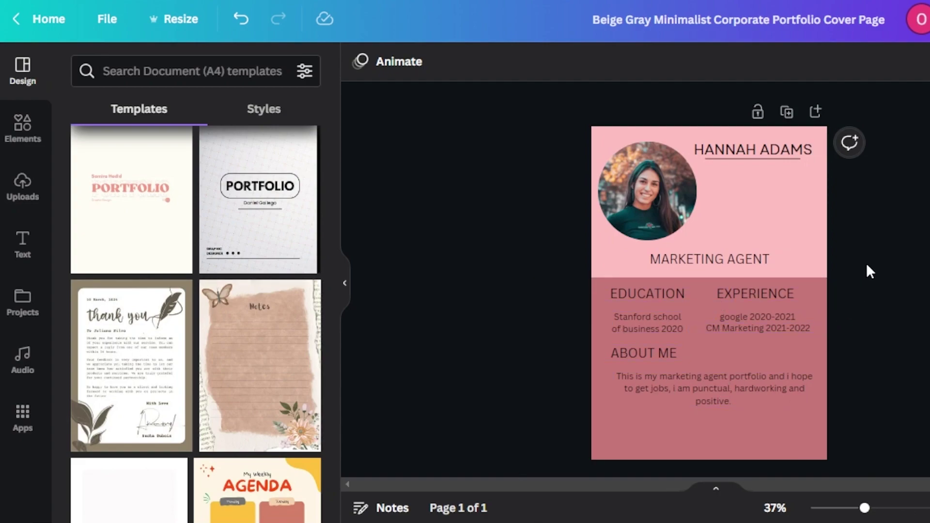
Select the circular photo, MARKETING AGENT title and background, then bring up the Elements library.
click(643, 194)
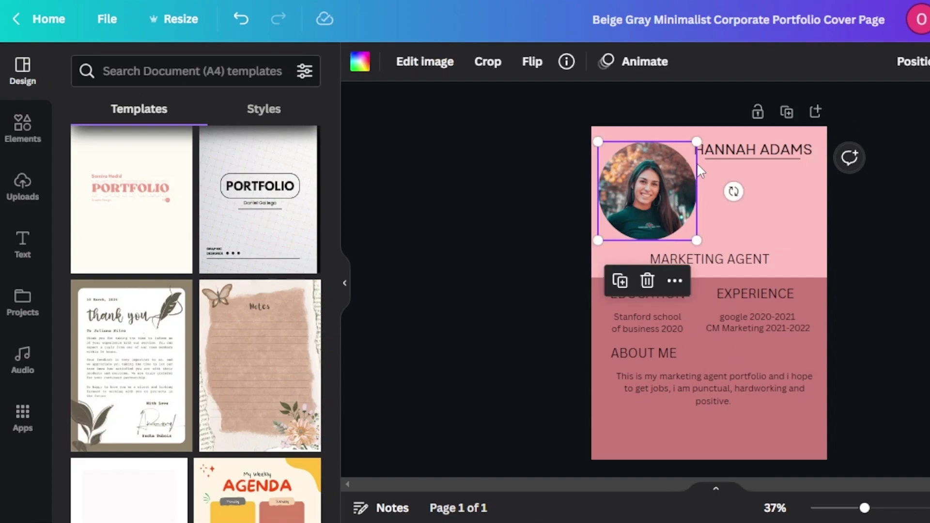
click(751, 260)
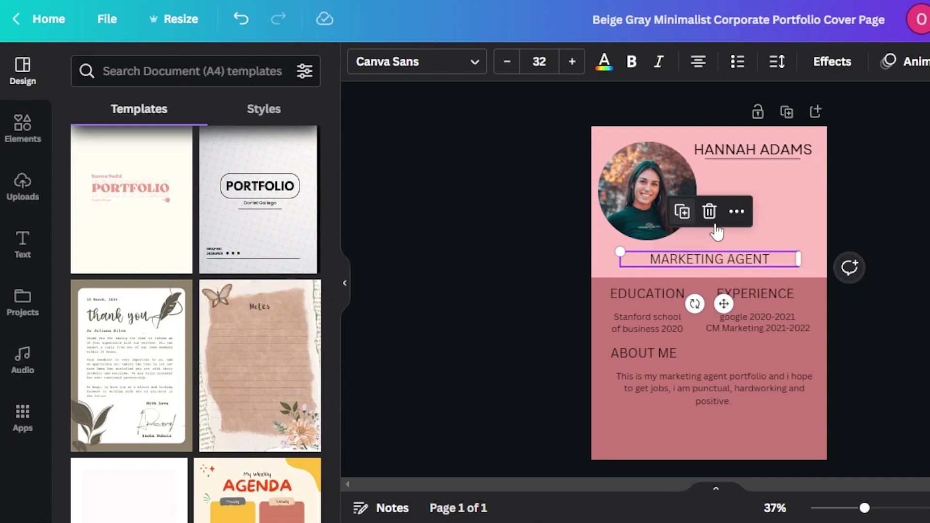
click(748, 230)
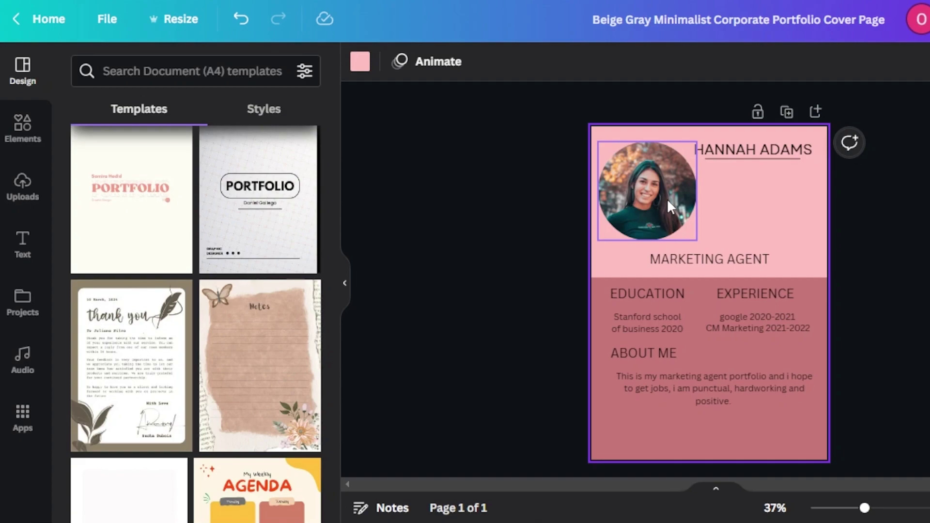
click(27, 121)
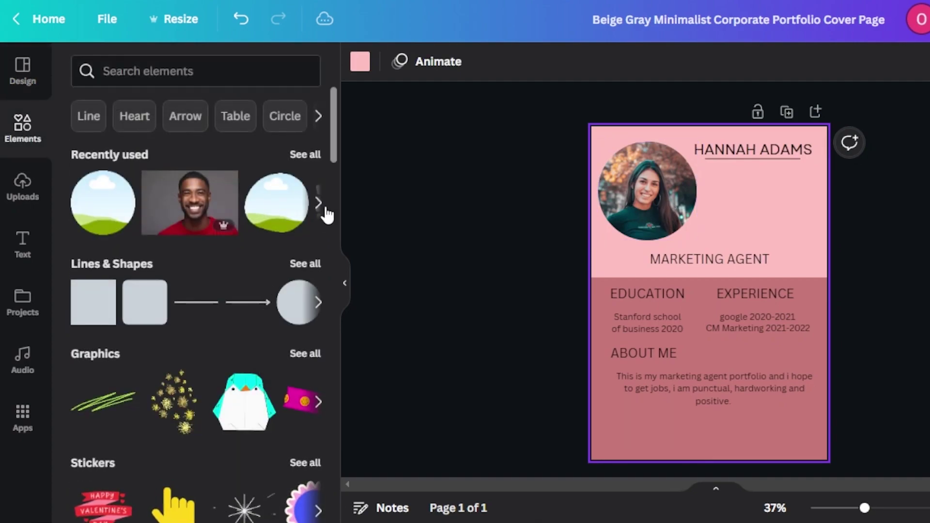
mouse_move(334, 121)
mouse_down()
mouse_move(335, 316)
mouse_move(328, 131)
mouse_up()
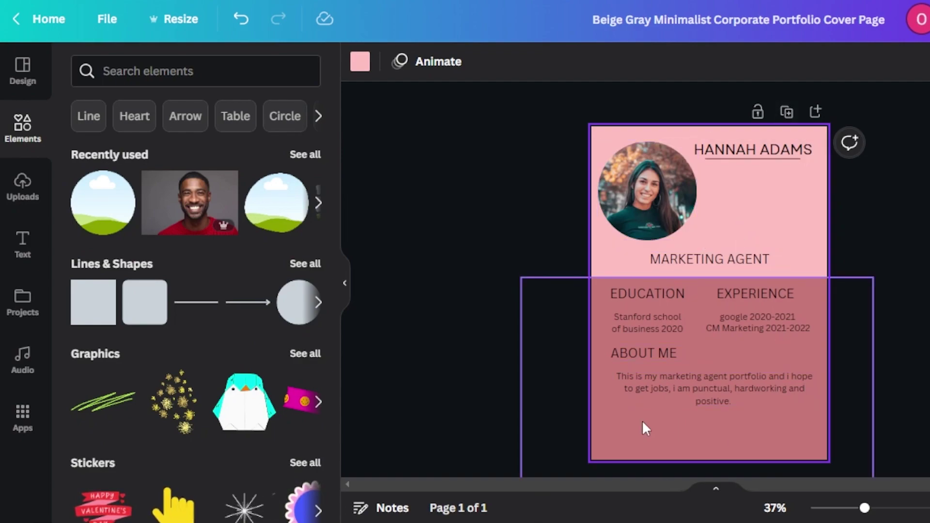
Add a grey square, stretch it across the page width, and drag it down to the bottom edge.
click(95, 317)
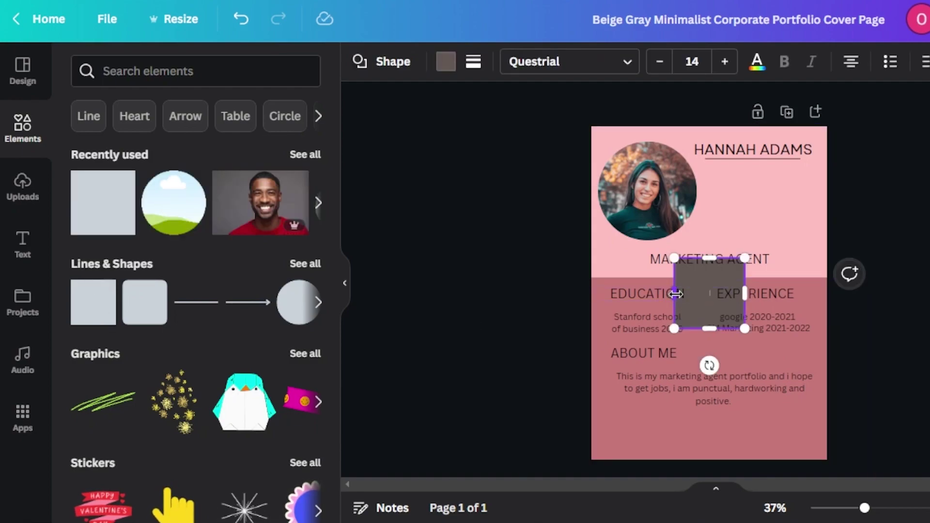
drag(660, 294, 553, 294)
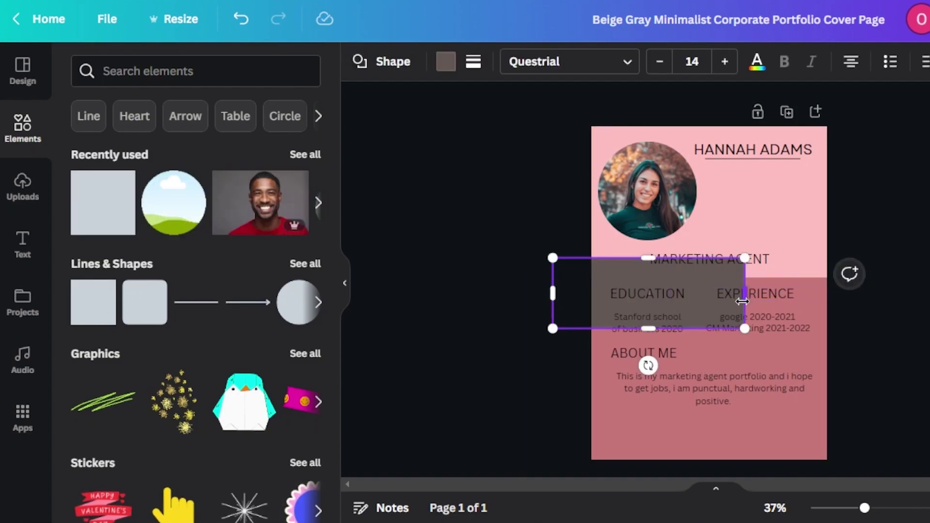
drag(744, 294, 857, 294)
click(696, 265)
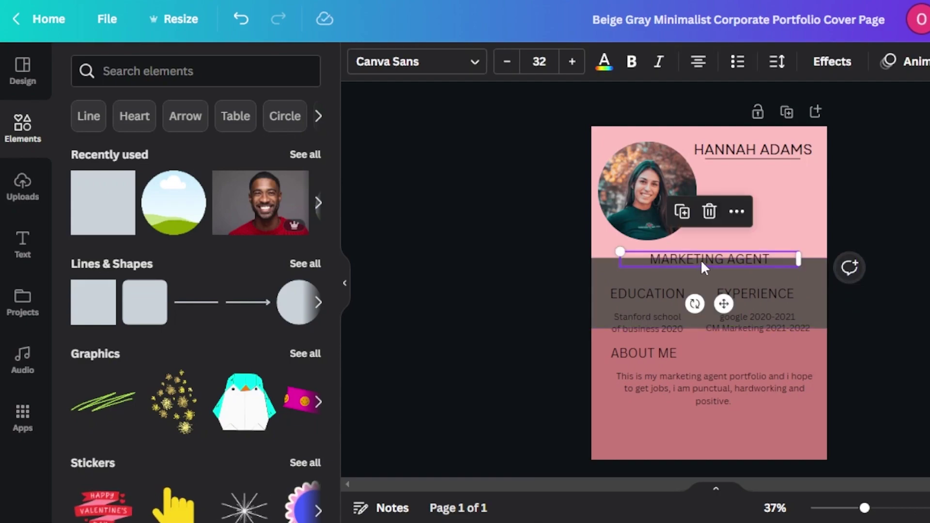
click(826, 308)
drag(825, 309, 826, 492)
key(Escape)
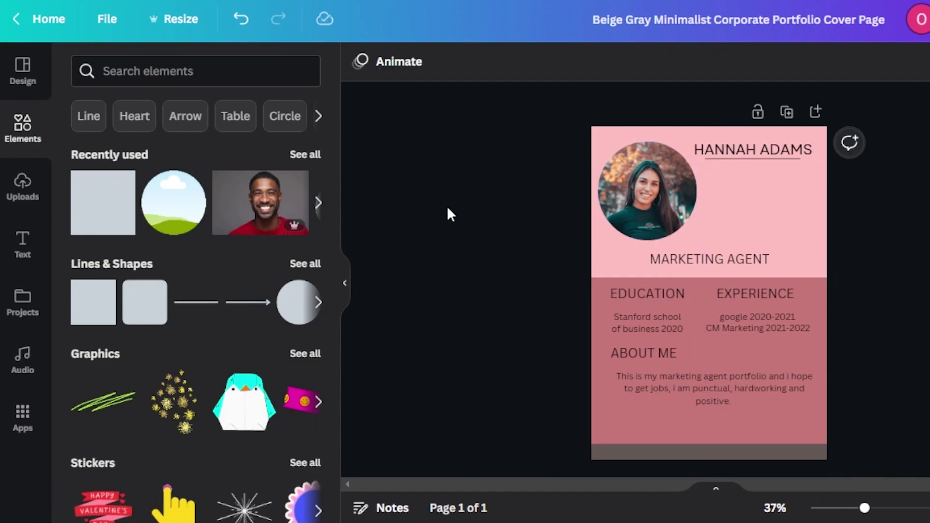
Add another grey square, reshape it into a short flat bar, and place it behind MARKETING AGENT.
click(88, 319)
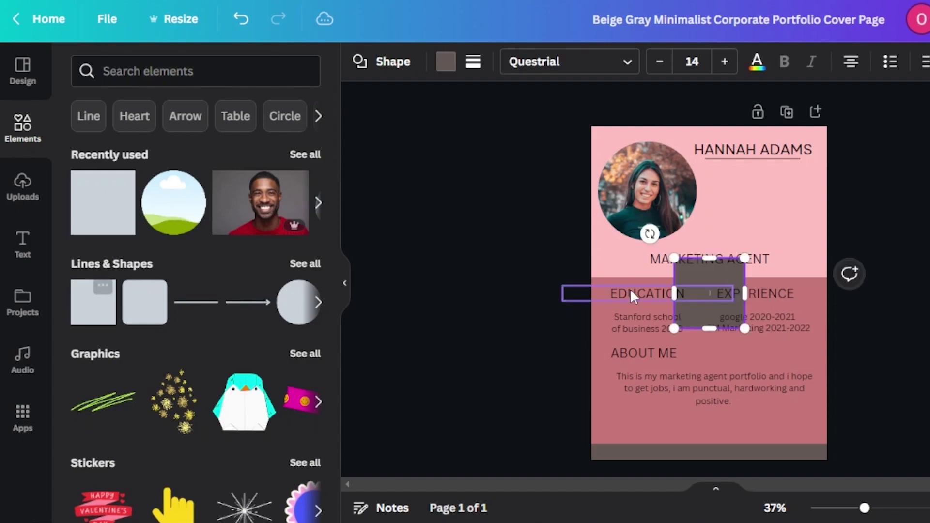
drag(675, 289, 592, 289)
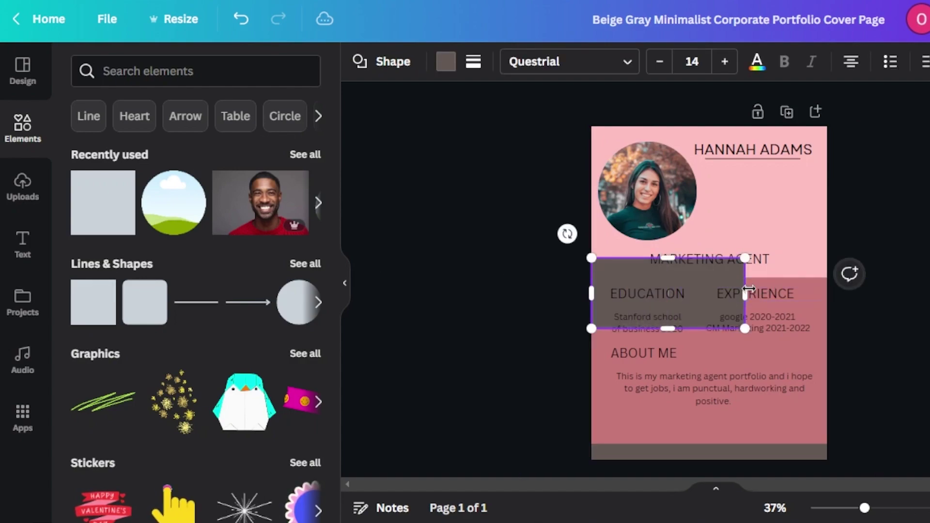
drag(745, 293, 791, 293)
drag(672, 258, 692, 301)
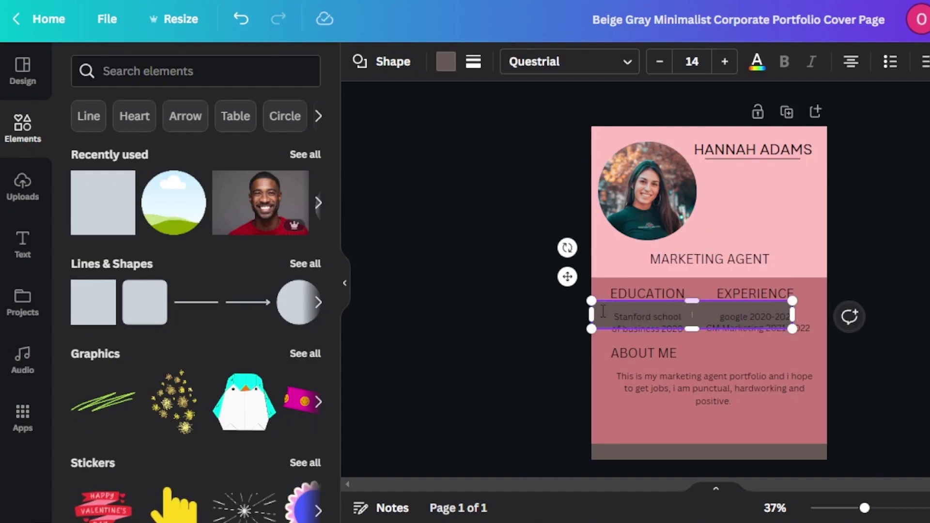
drag(597, 314, 653, 315)
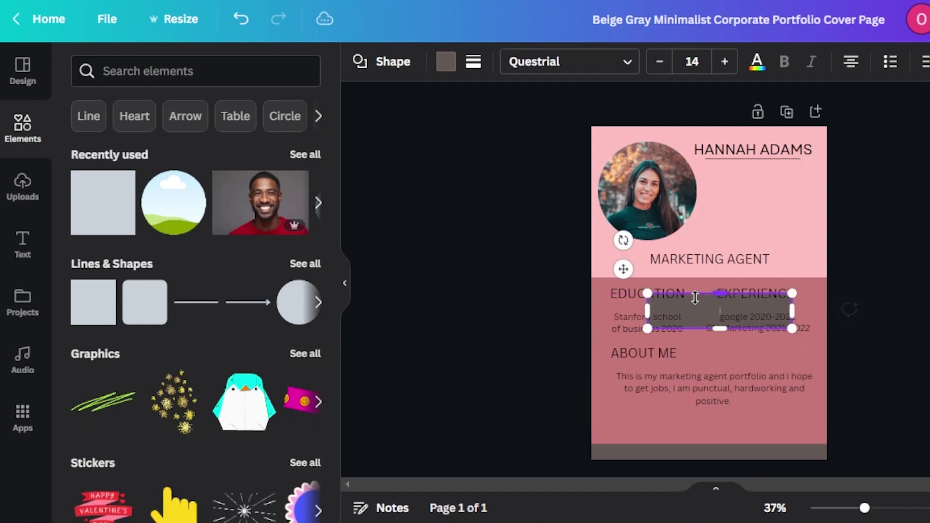
drag(623, 277, 615, 220)
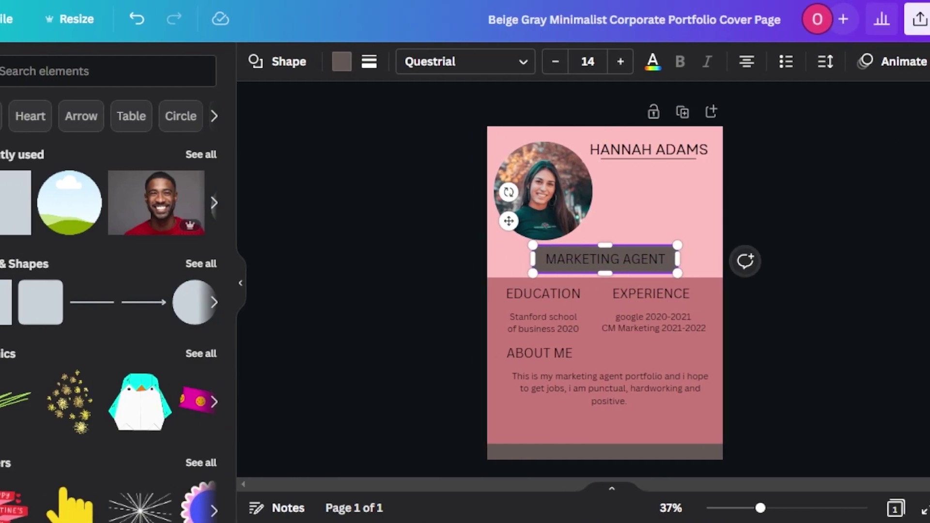
Set the grey bar's transparency to 73.
click(913, 61)
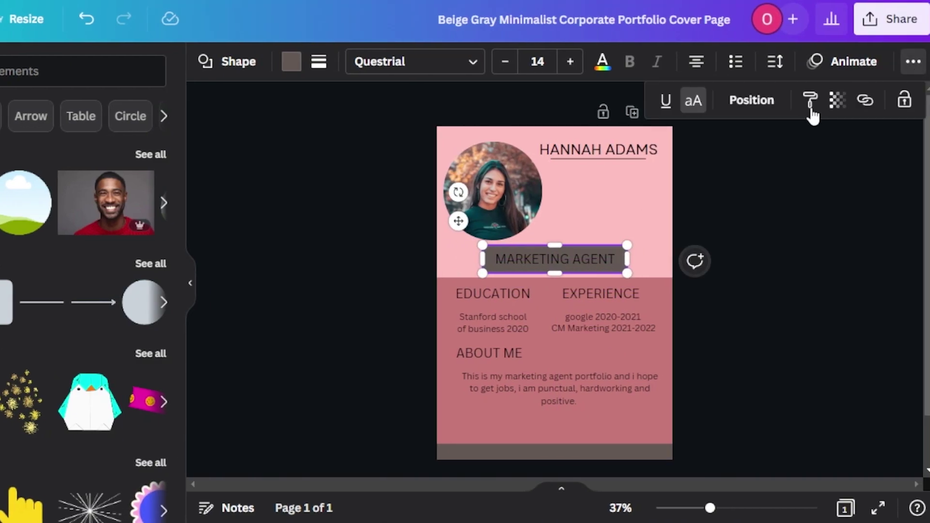
click(834, 101)
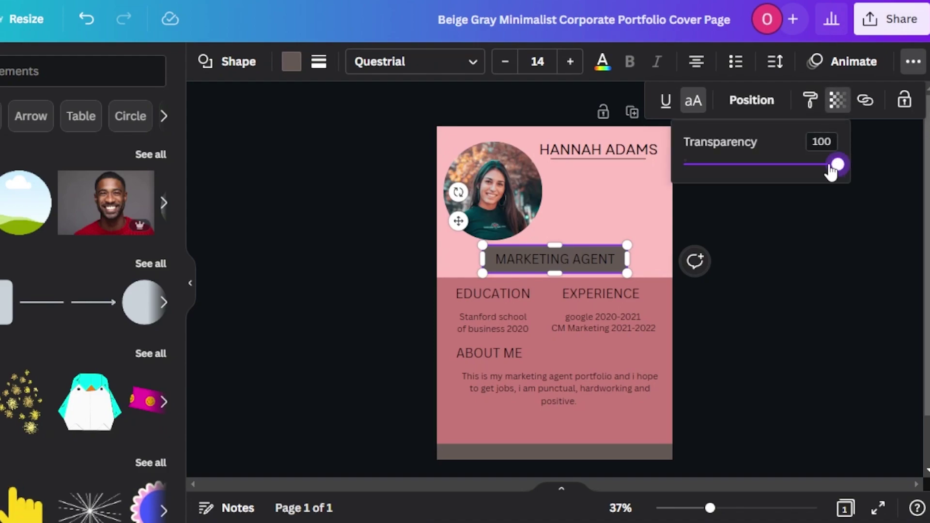
drag(838, 165, 791, 171)
Change the name heading's font to Garet ExtraBold.
click(843, 286)
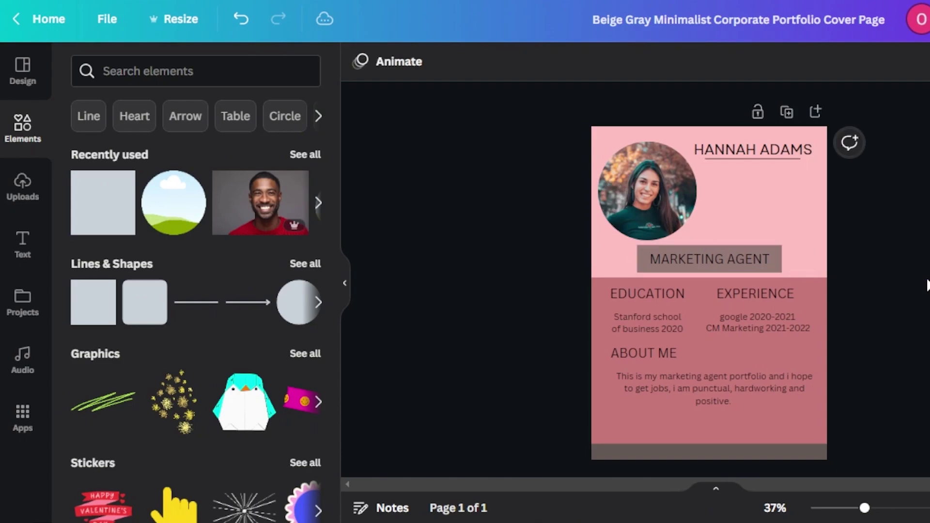
click(729, 260)
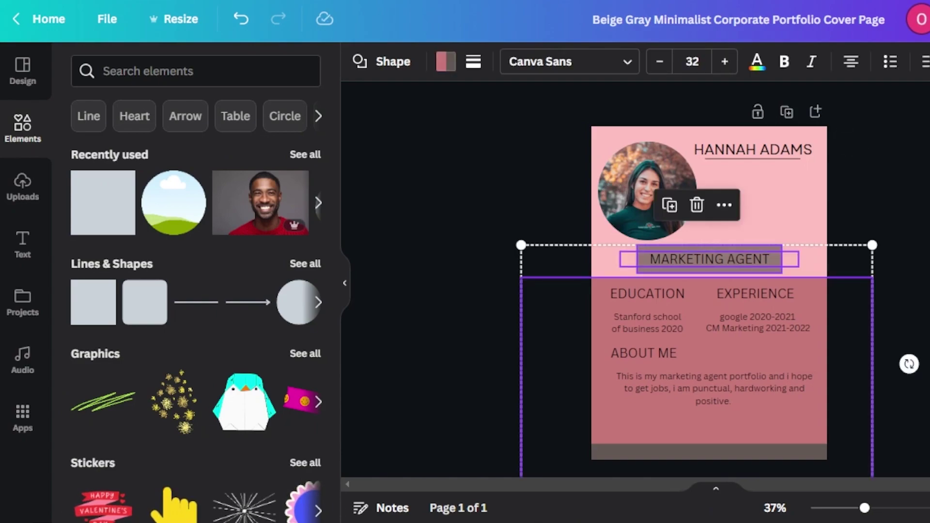
key(Escape)
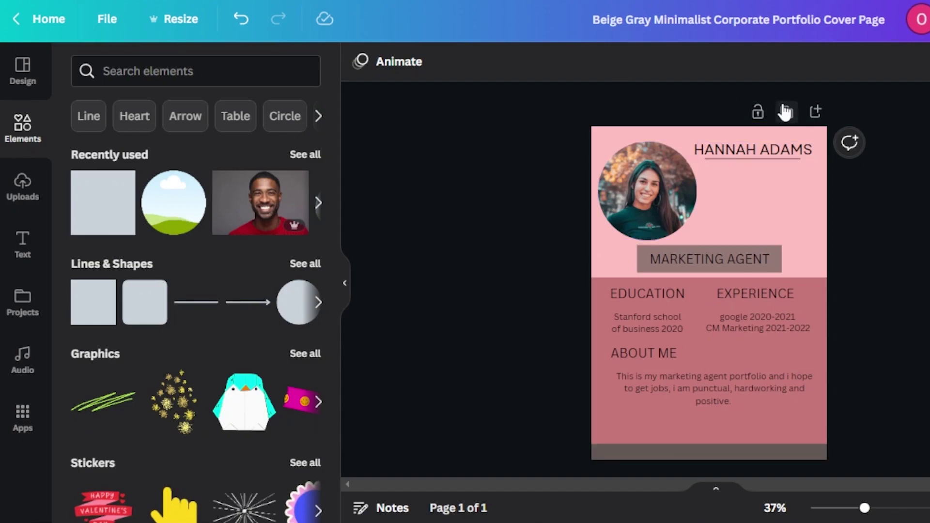
click(774, 150)
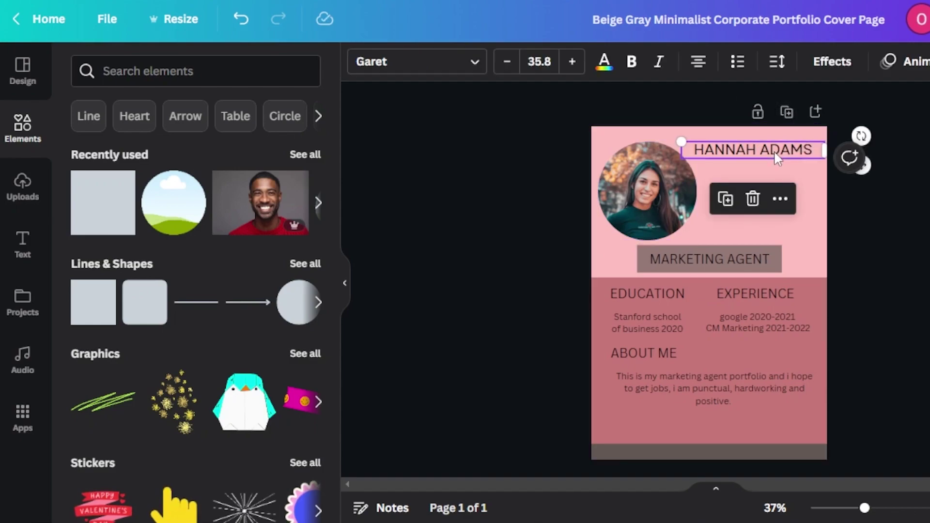
click(479, 67)
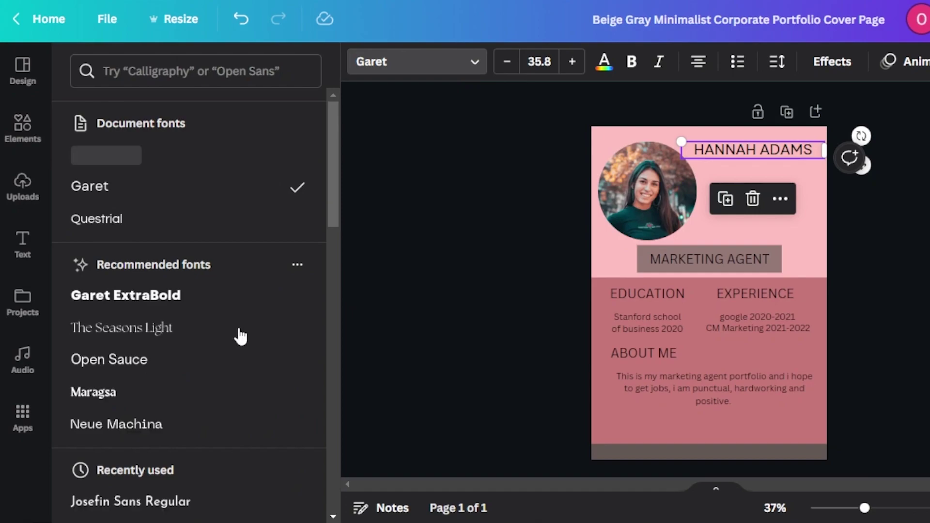
drag(330, 164, 329, 278)
click(193, 188)
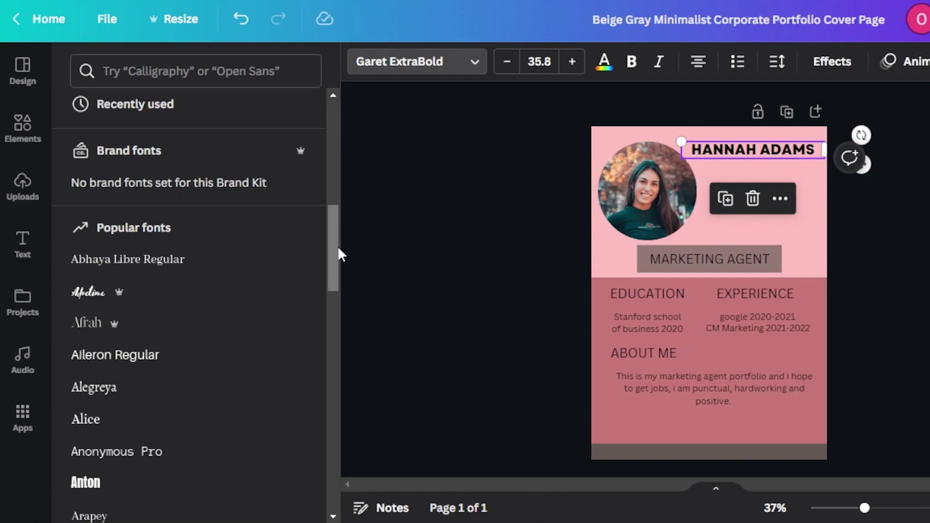
scroll(338, 246, down, 5)
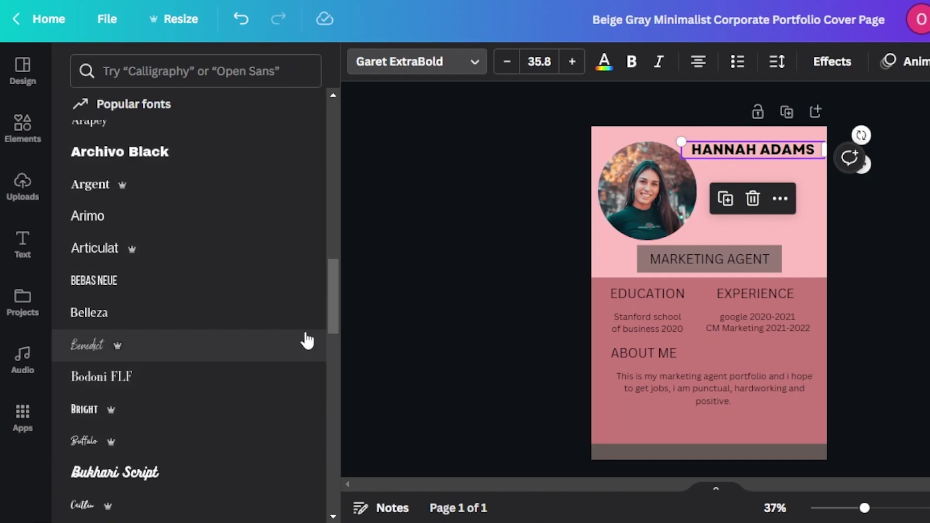
drag(332, 286, 326, 164)
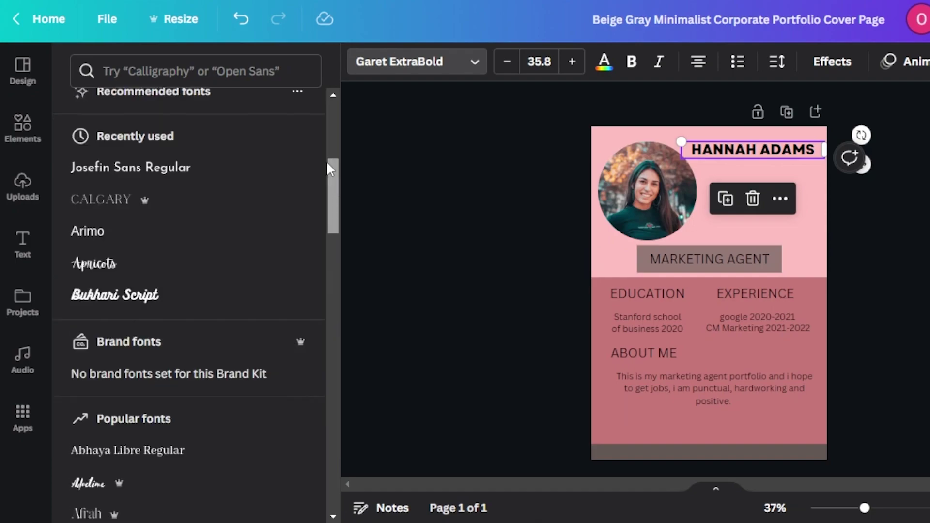
click(409, 184)
click(408, 184)
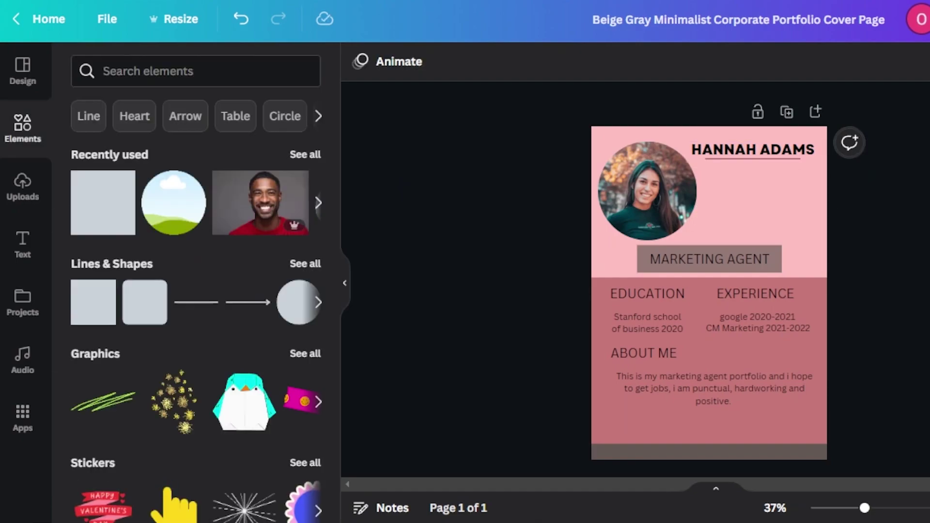
click(647, 199)
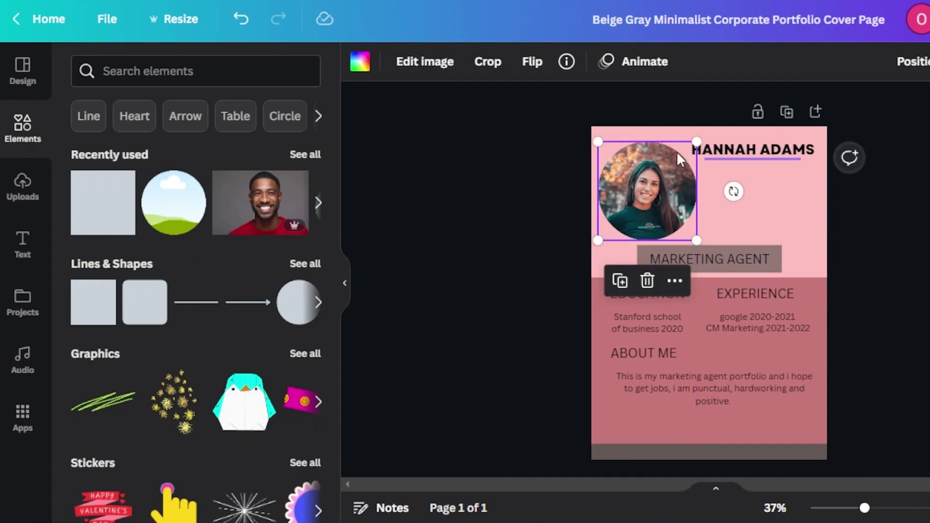
key(Escape)
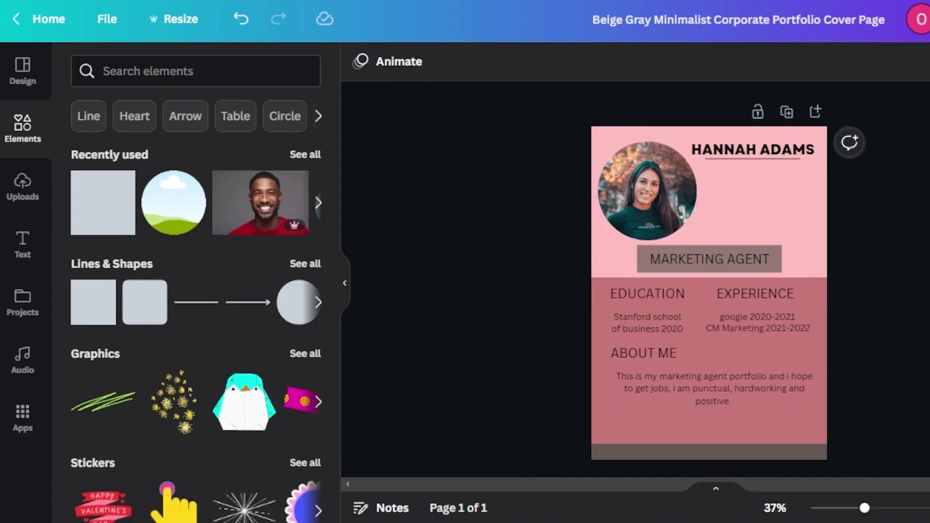
click(927, 20)
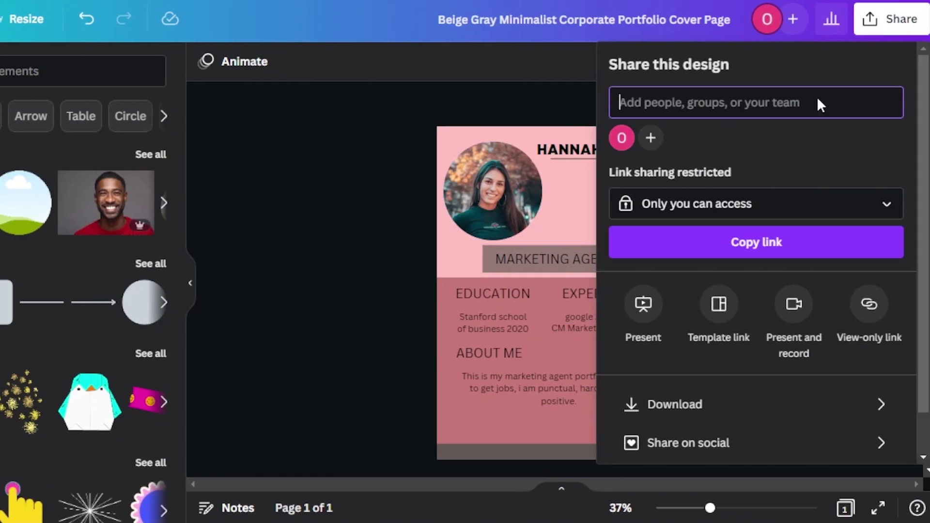
click(712, 404)
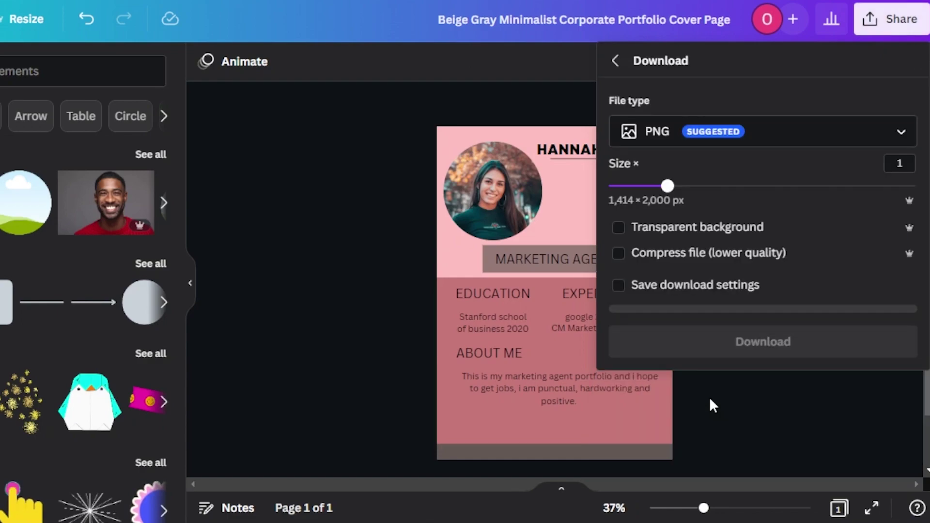
click(665, 144)
click(664, 222)
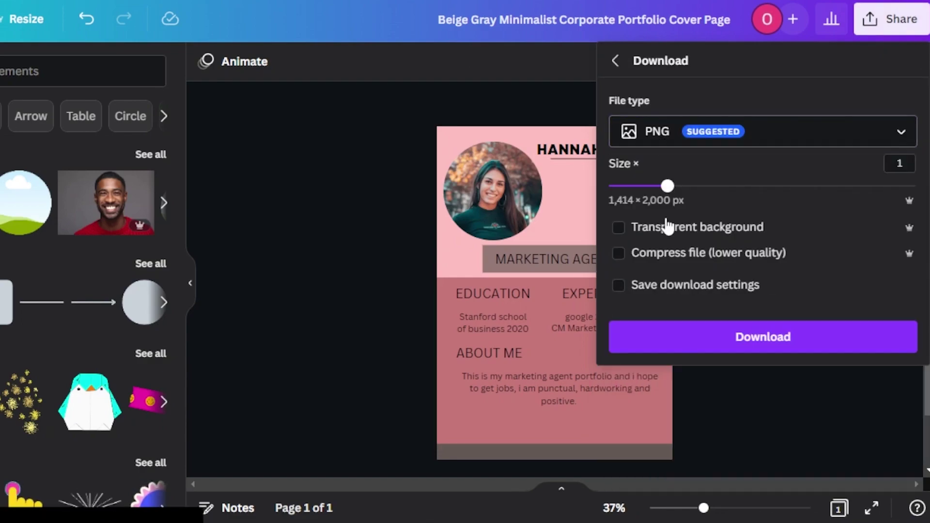
click(779, 137)
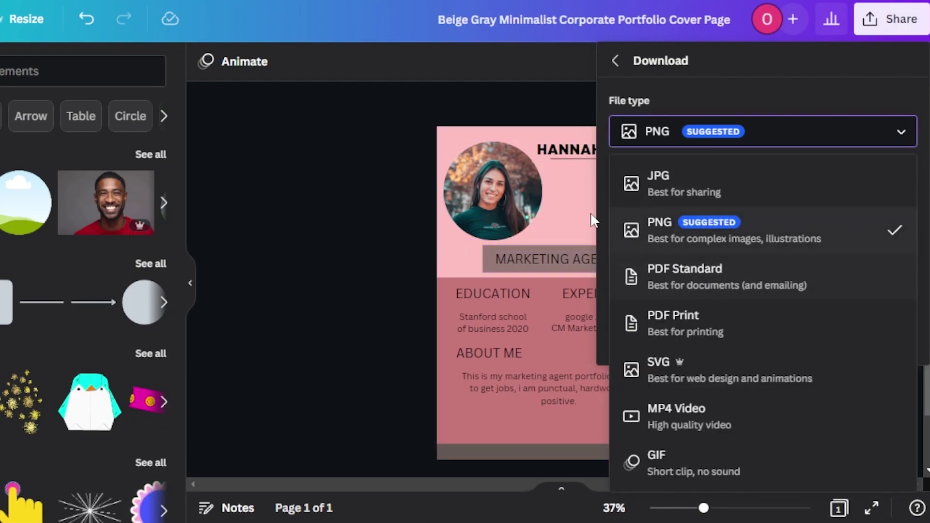
click(285, 376)
scroll(806, 269, down, 2)
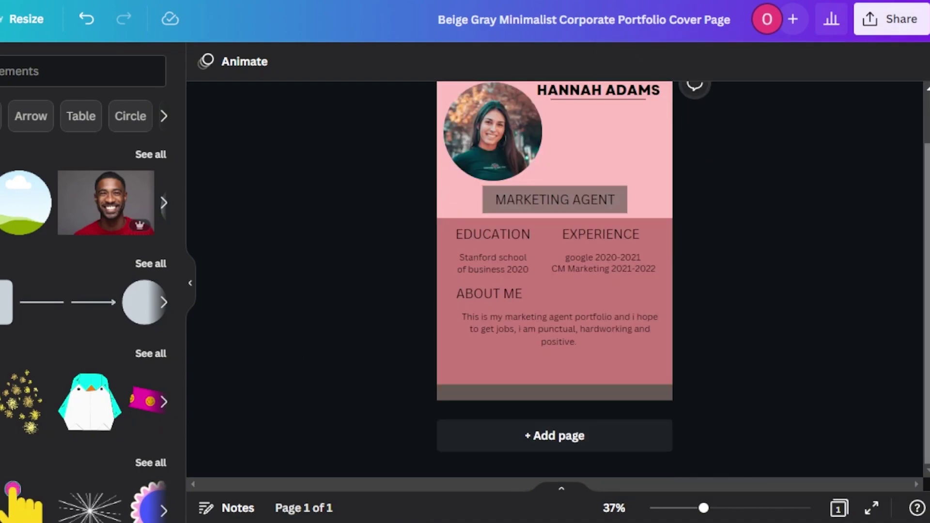
scroll(824, 228, up, 2)
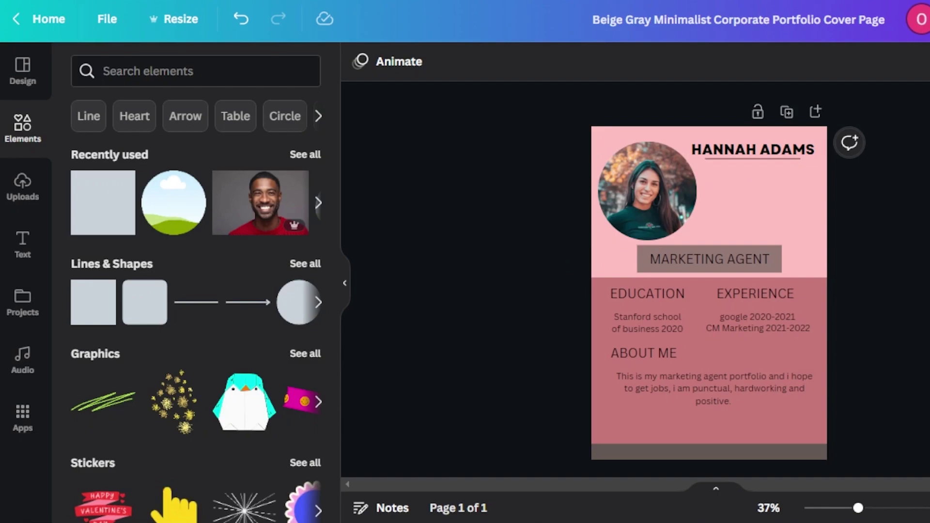
Browse the portfolio templates and apply the grey PORTFOLIO template with a portrait photo to page 2.
scroll(694, 426, down, 1)
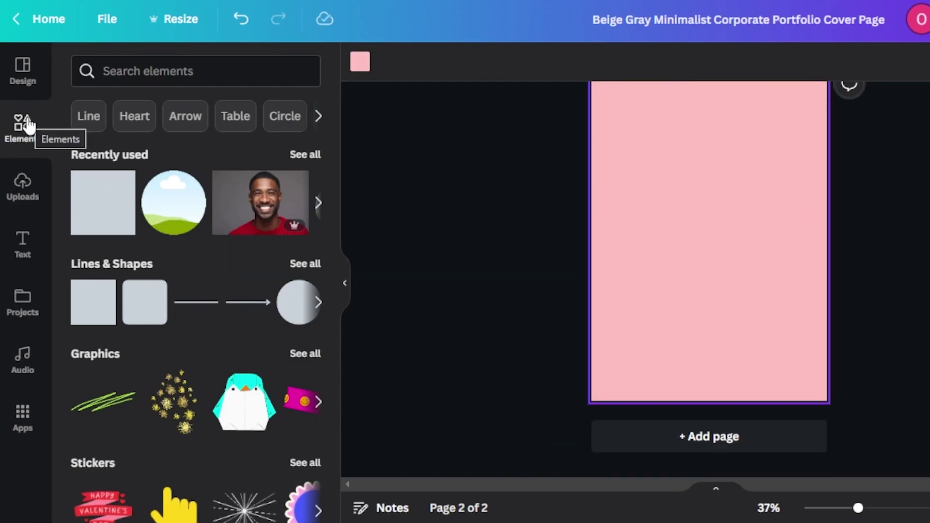
click(22, 64)
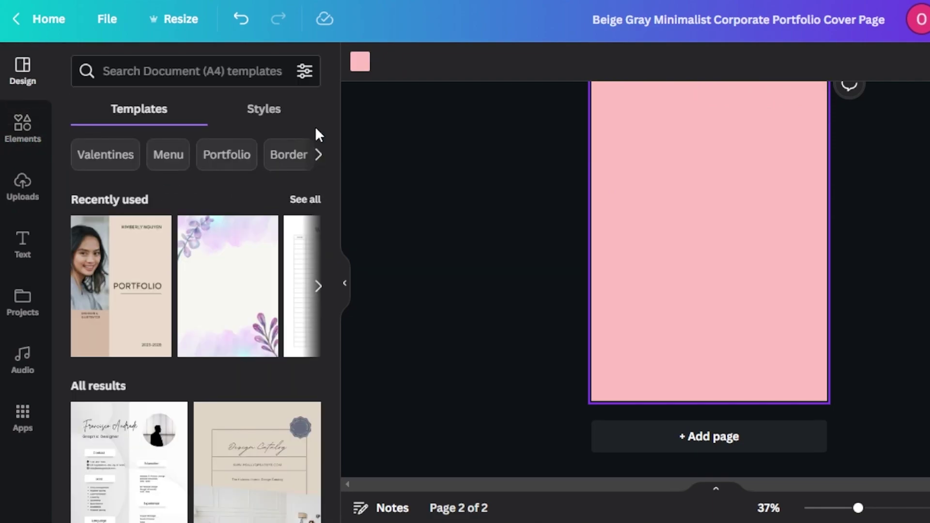
drag(333, 137, 329, 275)
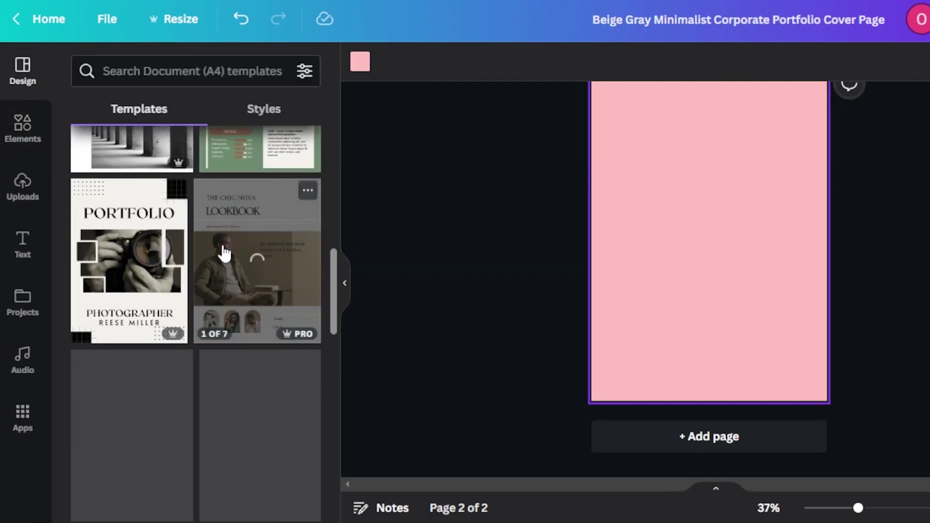
click(226, 253)
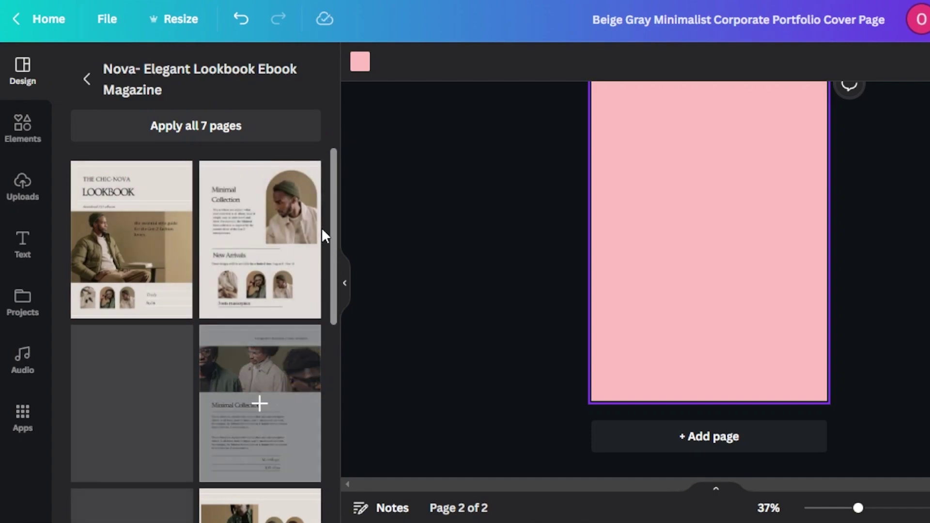
drag(334, 193, 332, 228)
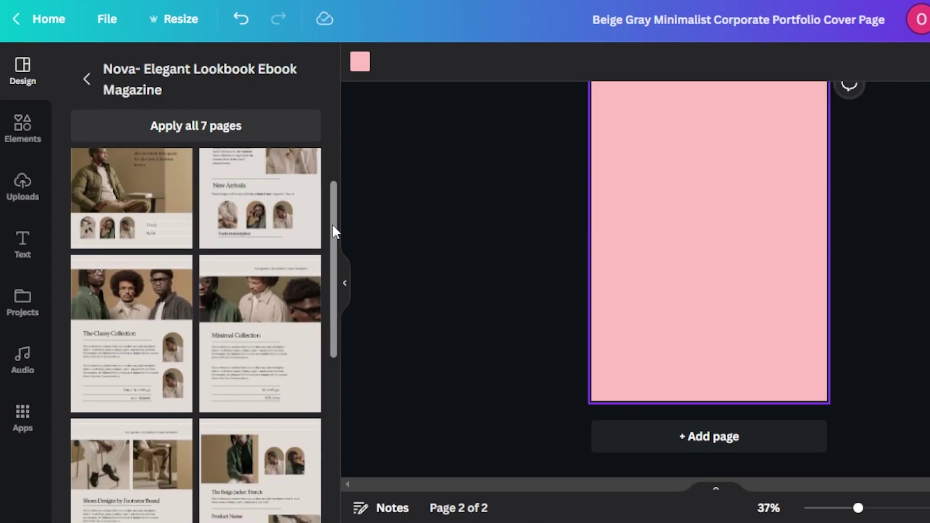
click(88, 79)
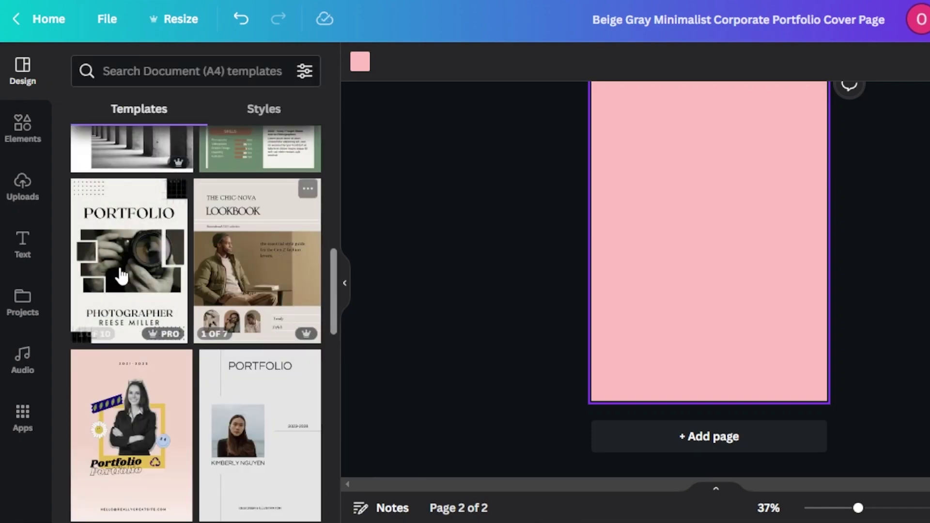
click(282, 412)
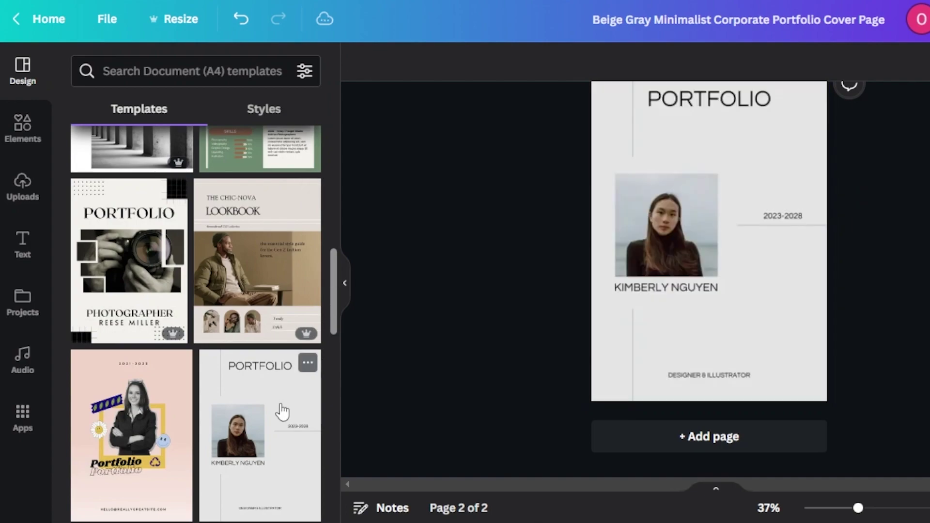
click(822, 251)
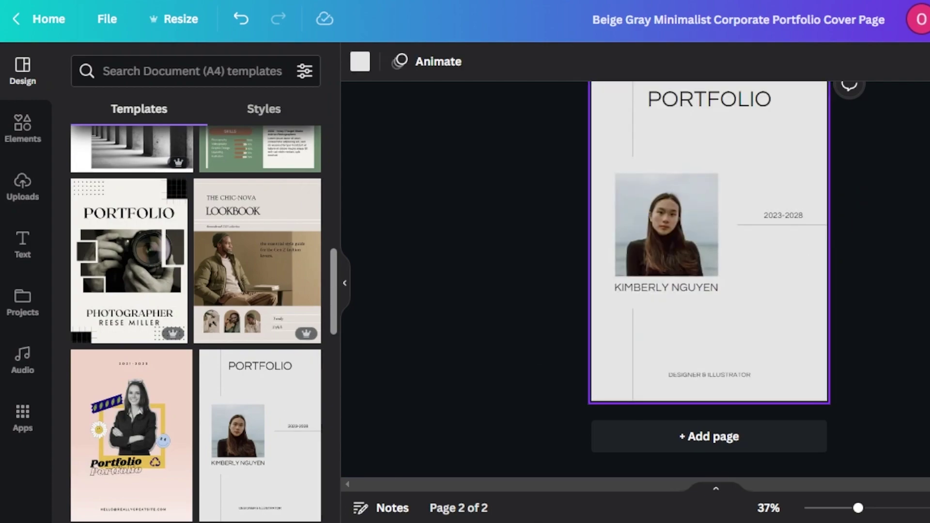
click(663, 317)
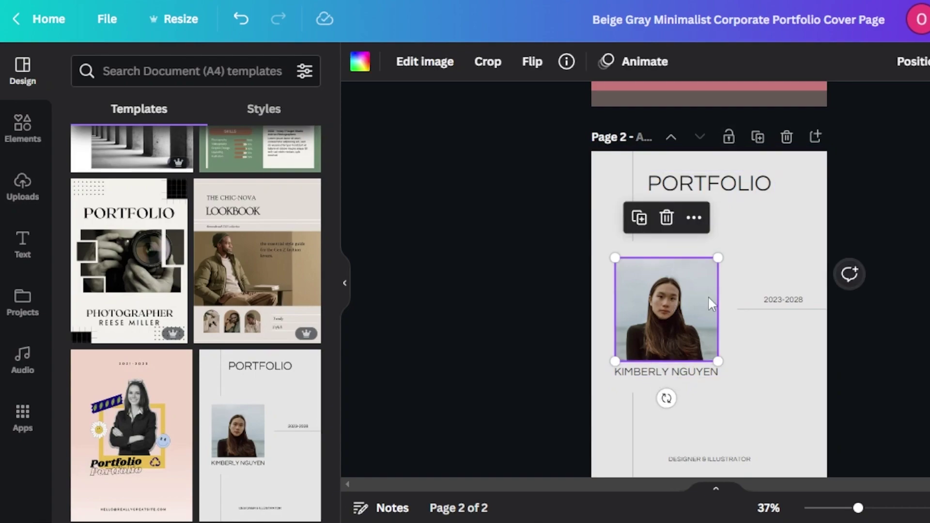
scroll(709, 276, up, 6)
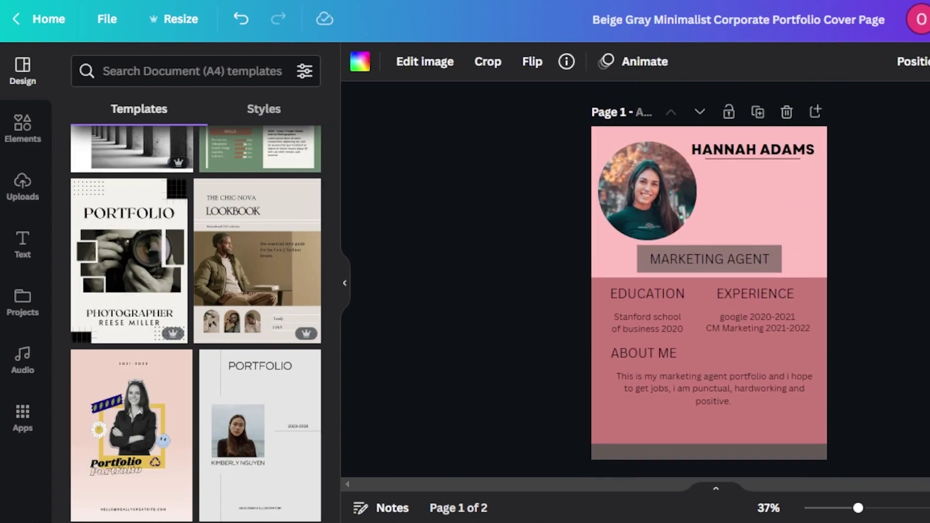
scroll(709, 276, down, 8)
scroll(709, 276, up, 7)
click(929, 19)
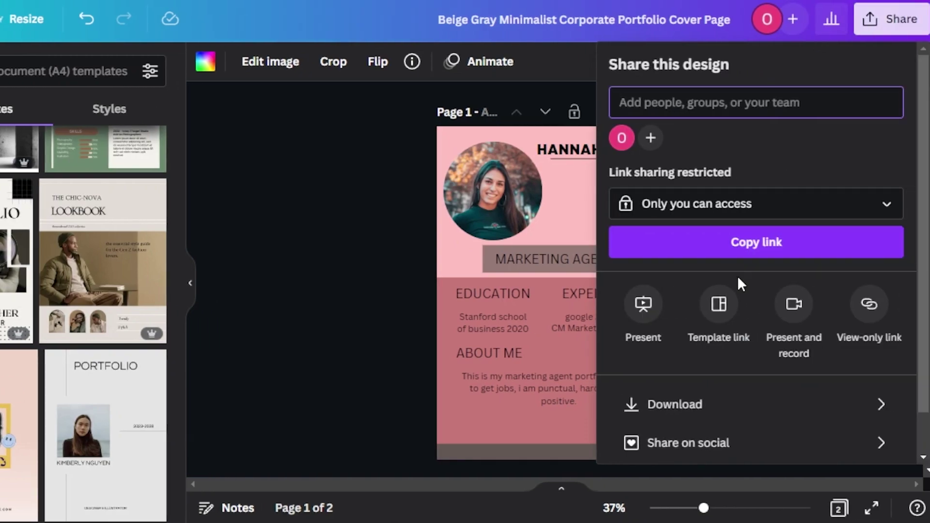
click(330, 334)
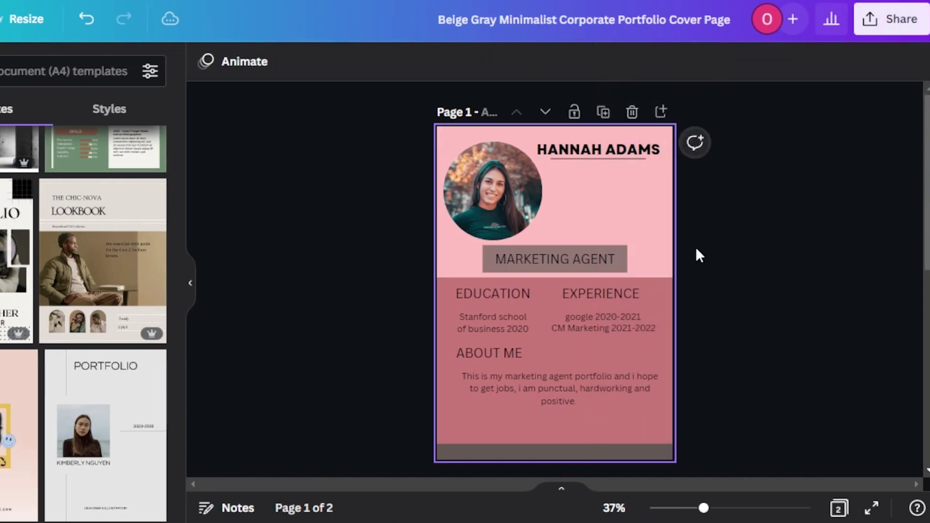
scroll(591, 174, down, 1)
scroll(557, 203, up, 1)
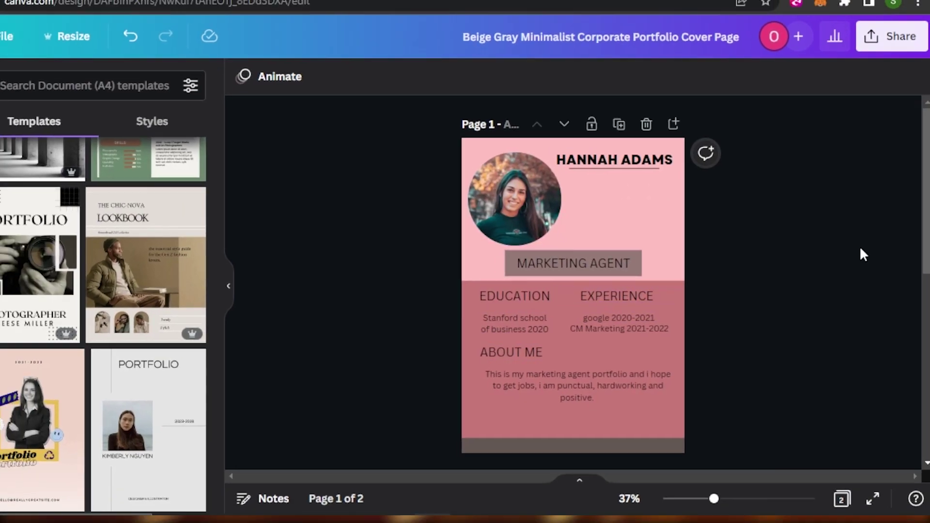
scroll(857, 247, down, 3)
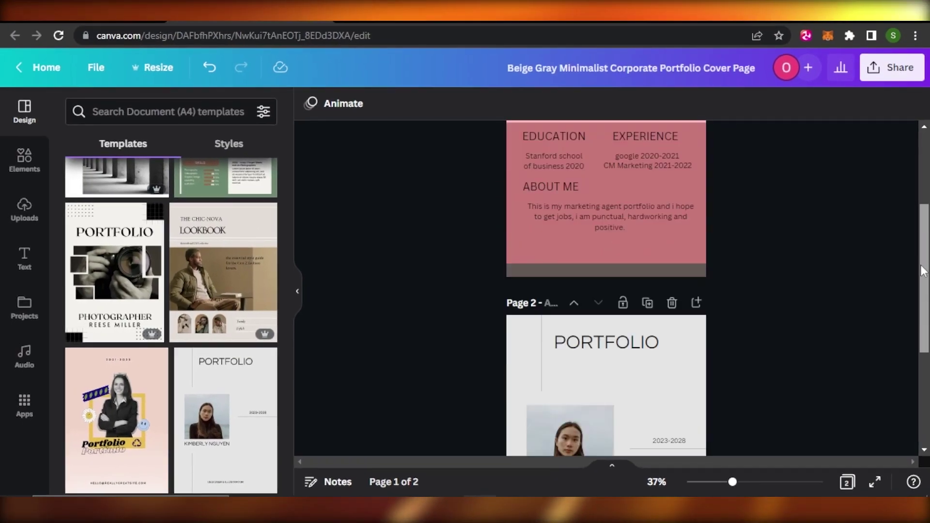
scroll(558, 156, up, 3)
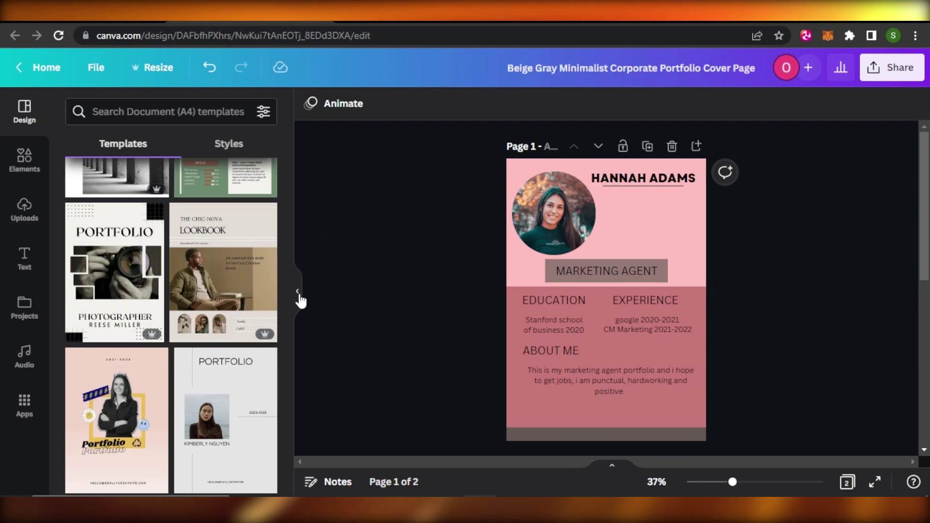
Collapse the templates panel and close the preview to return to the 'portfolio' template results.
click(297, 291)
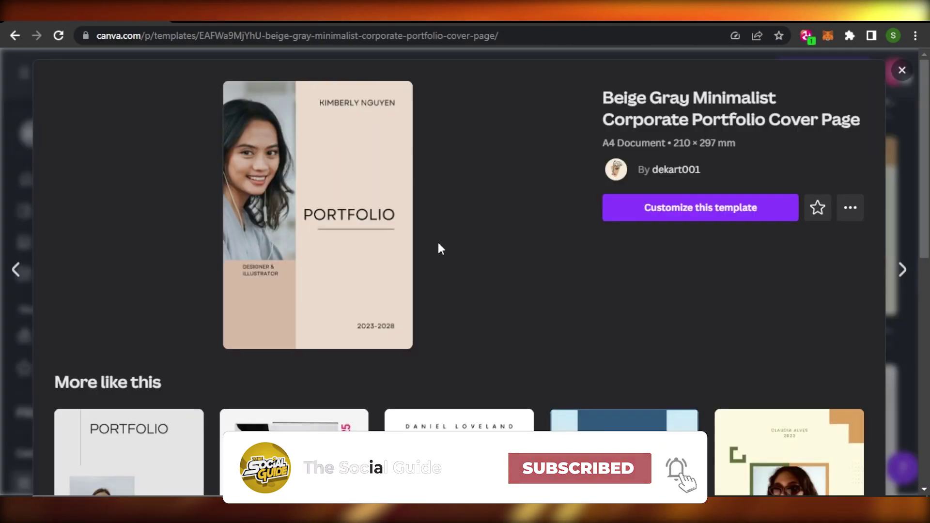
click(902, 71)
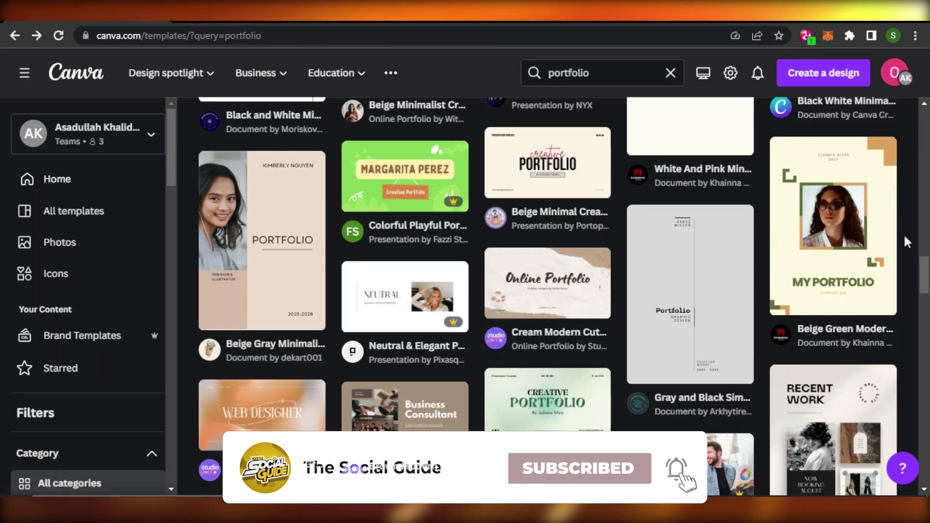
scroll(547, 296, up, 10)
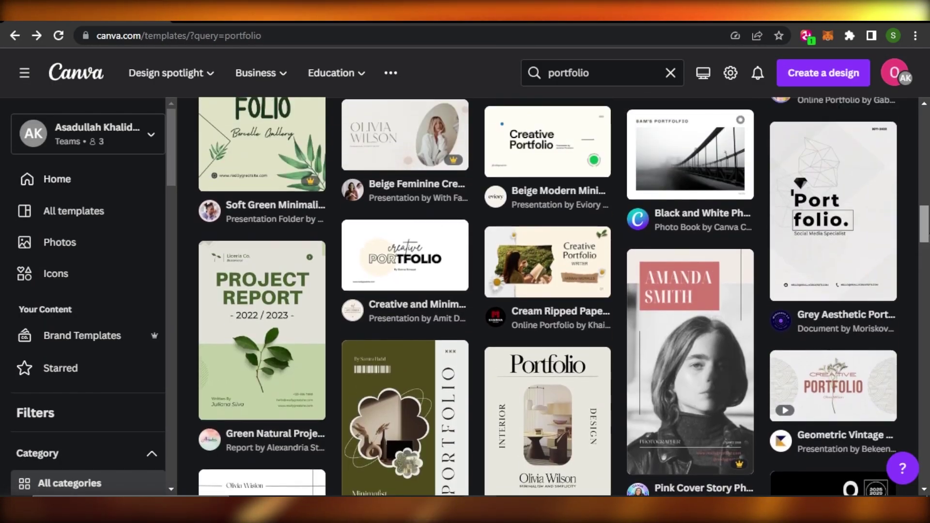